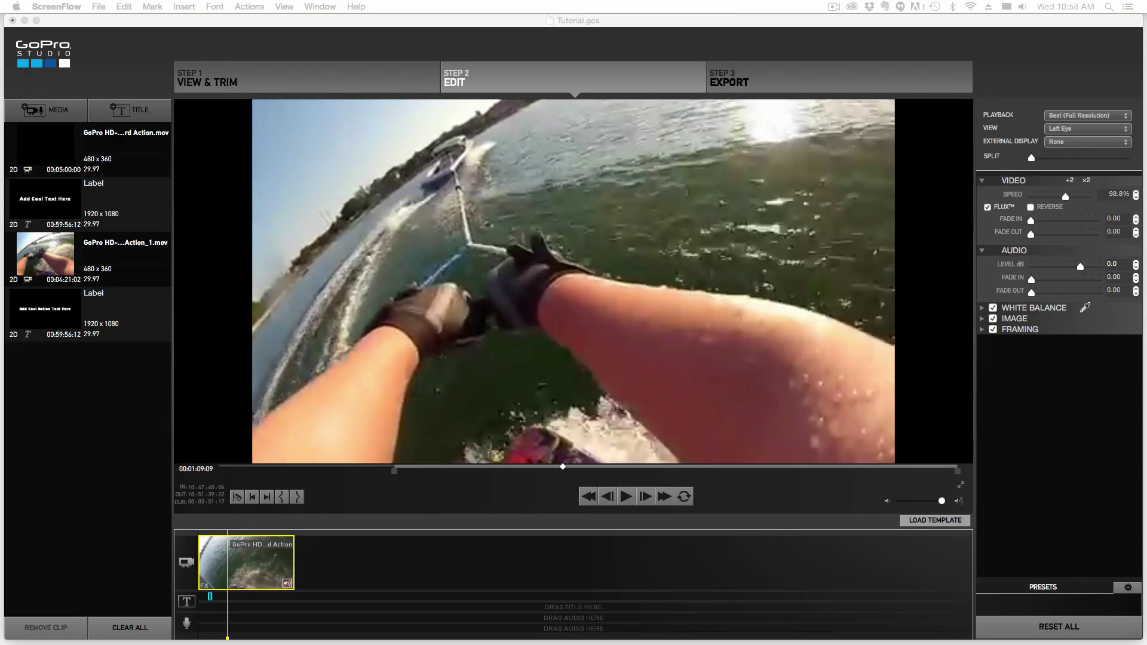
Step: Toggle the AutoSave option in GoPro Studio's preferences and accept the settings
{"action": "left_click", "coordinate": [127, 420]}
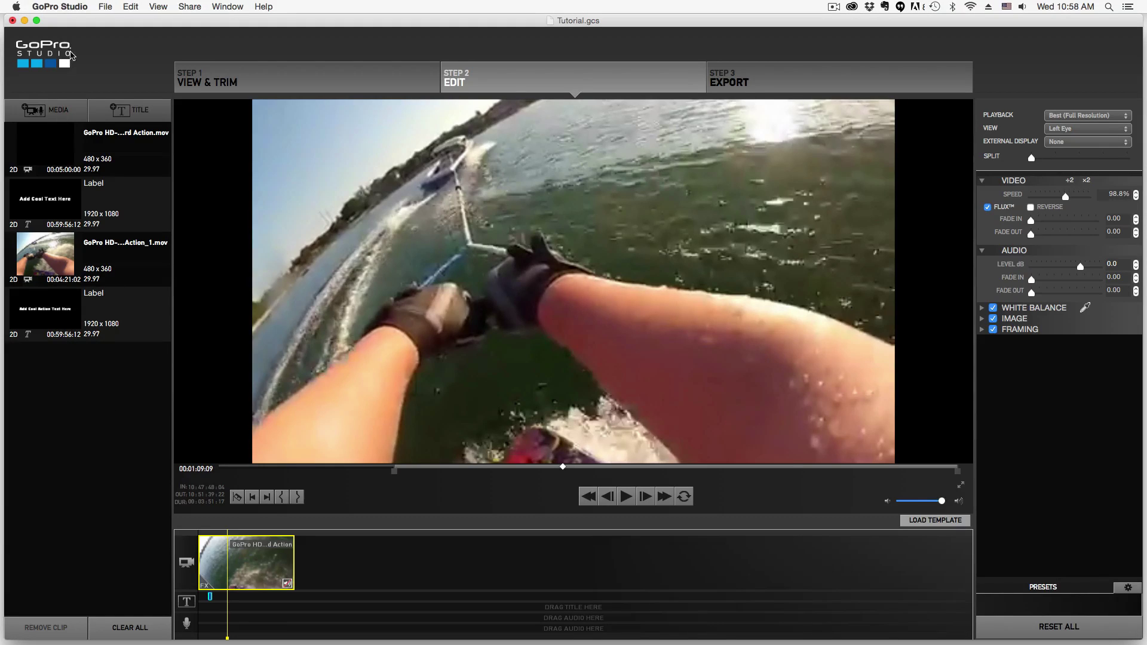
{"action": "left_click", "coordinate": [73, 6]}
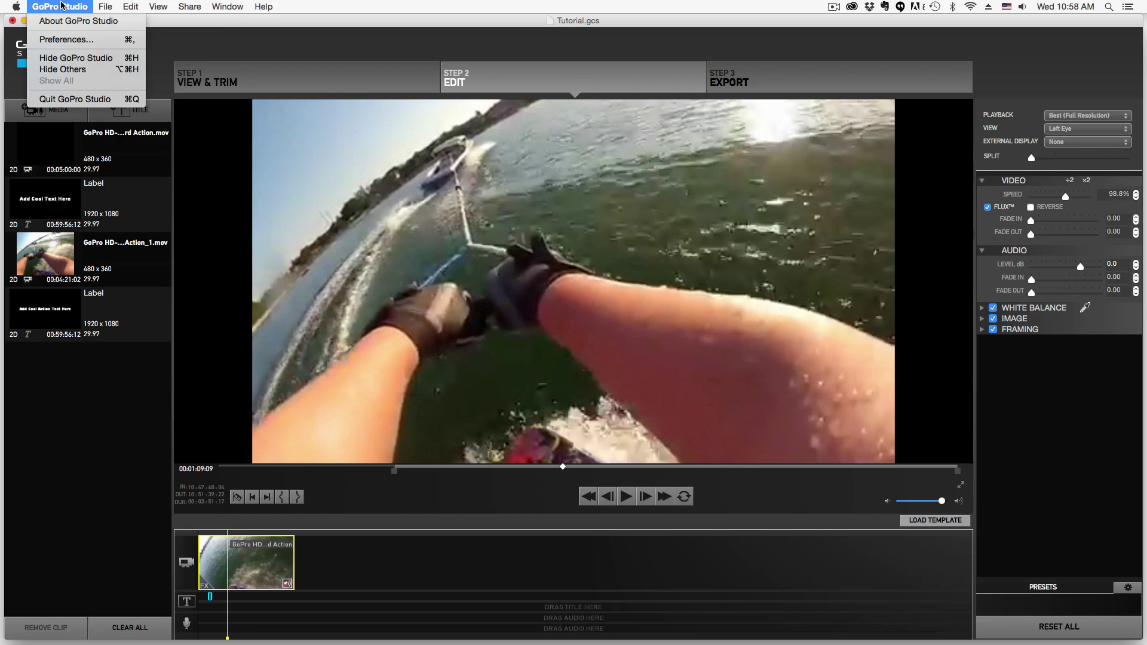
{"action": "left_click", "coordinate": [72, 40]}
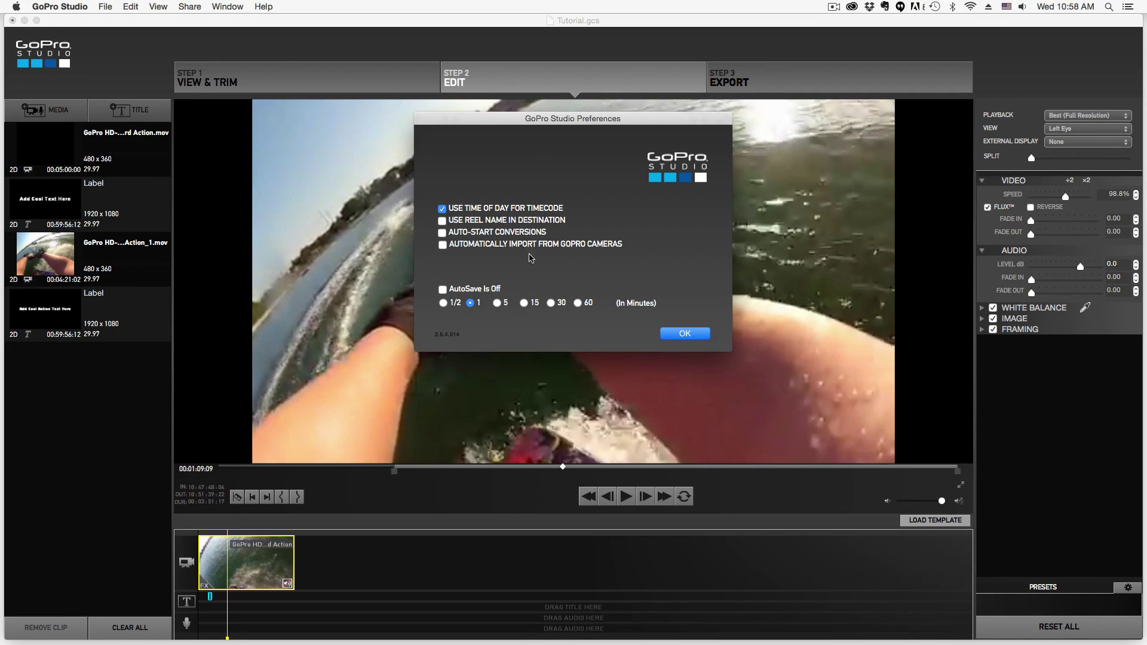
{"action": "left_click", "coordinate": [443, 290]}
{"action": "left_click", "coordinate": [683, 333]}
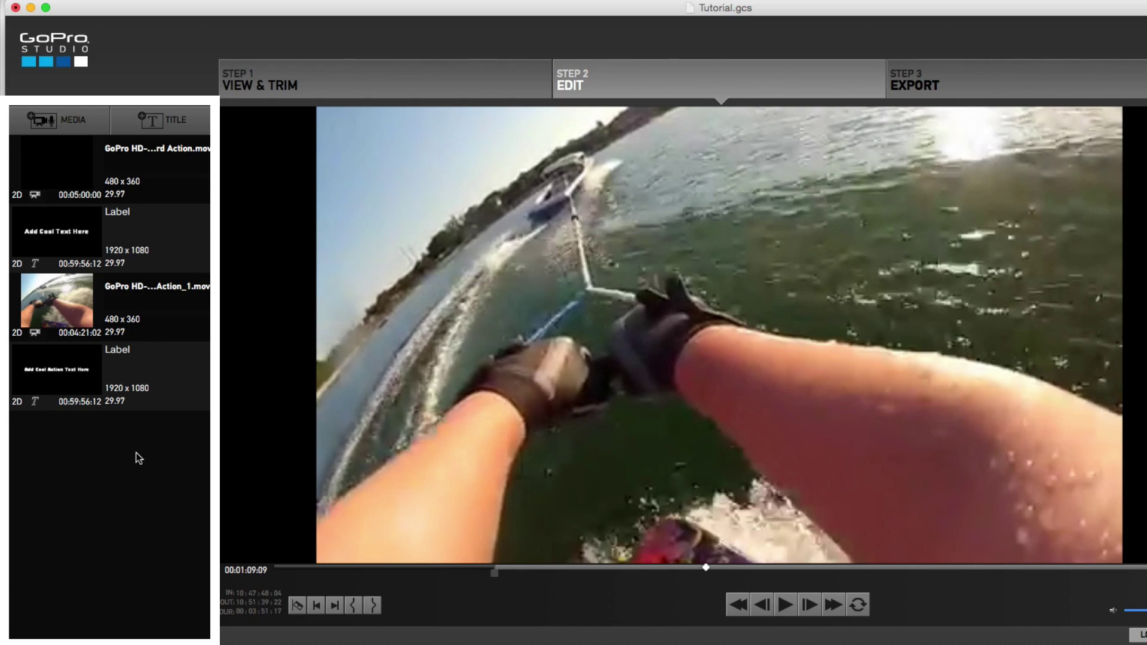
{"action": "left_click", "coordinate": [75, 122]}
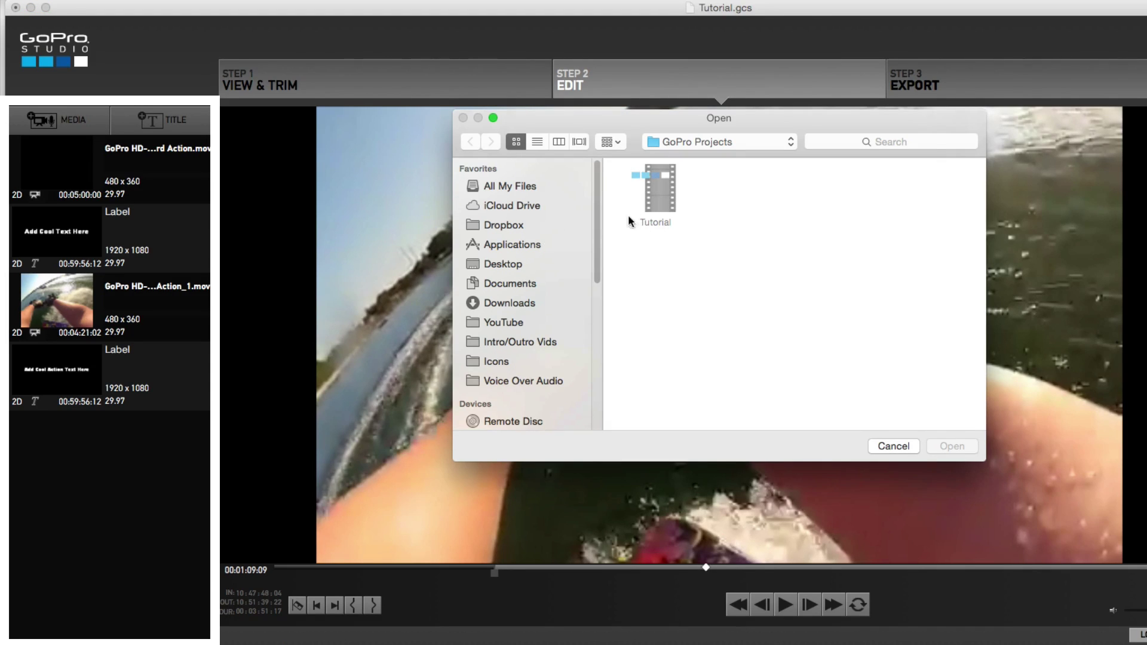
{"action": "left_click", "coordinate": [518, 266]}
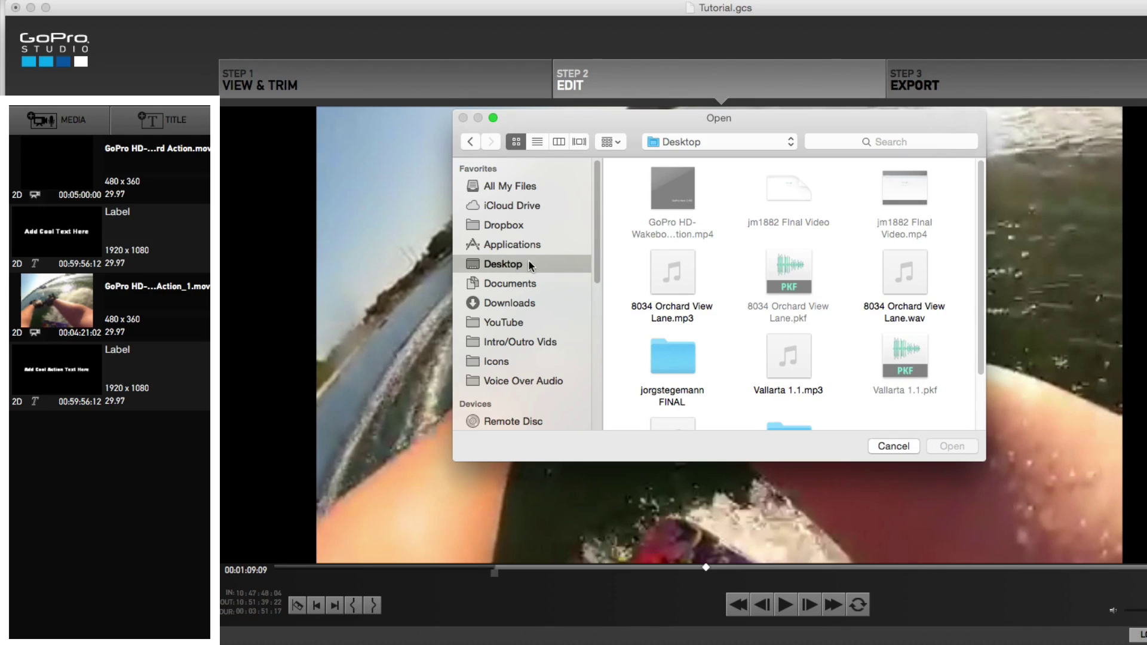
{"action": "scroll", "coordinate": [769, 357], "scroll_direction": "down", "scroll_amount": 3}
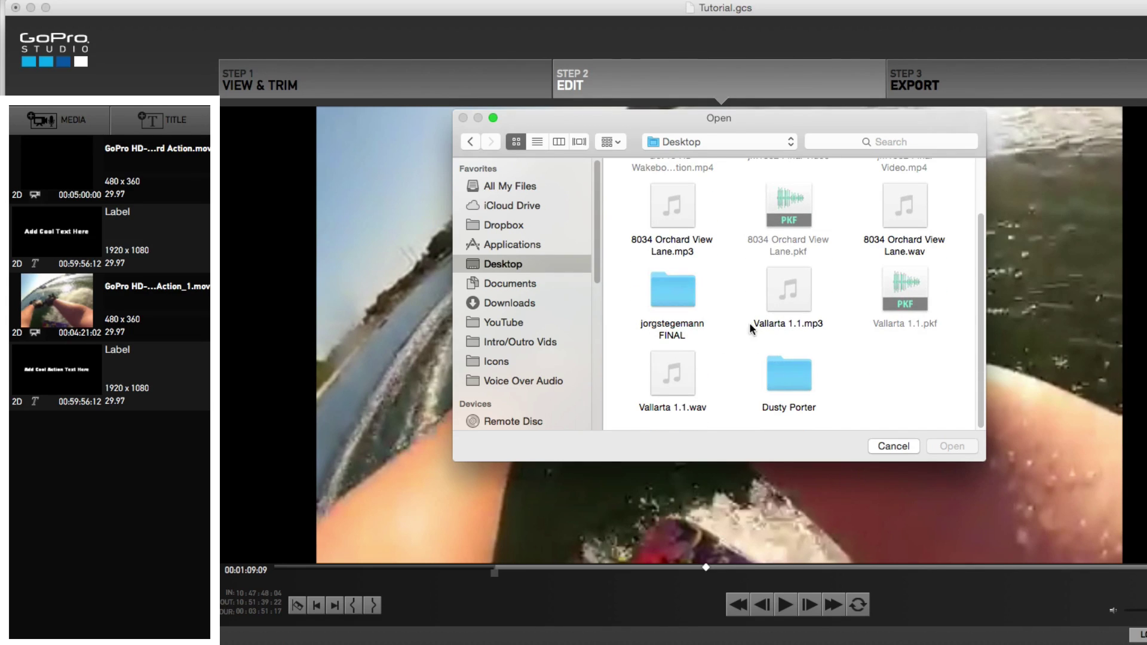
{"action": "scroll", "coordinate": [756, 295], "scroll_direction": "up", "scroll_amount": 3}
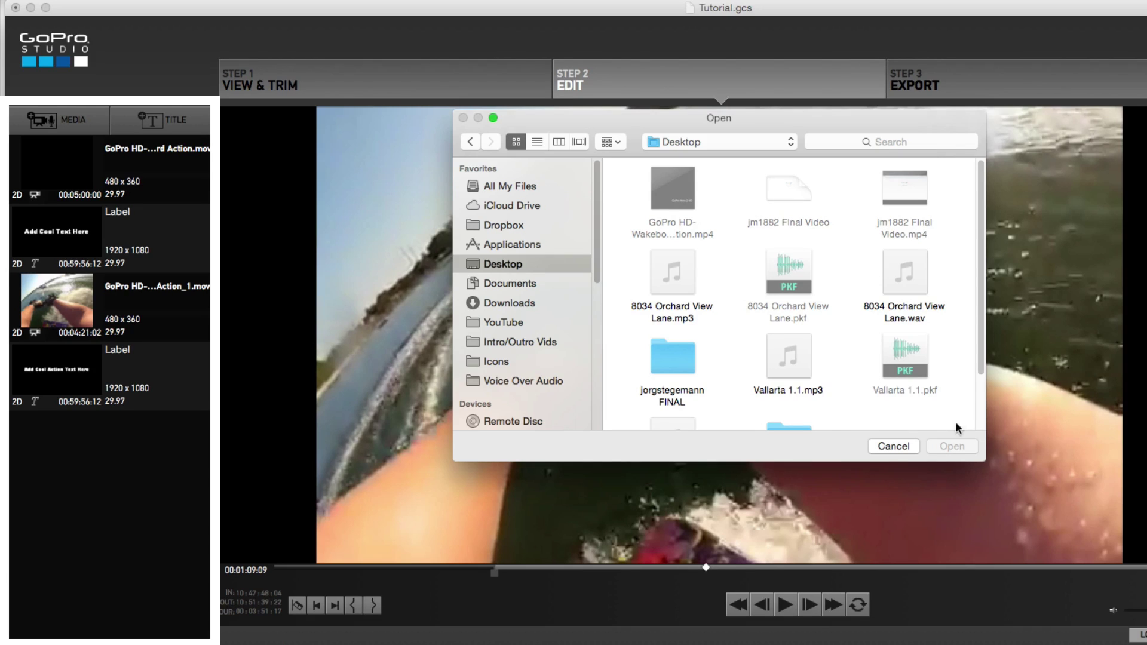
{"action": "left_click", "coordinate": [904, 446]}
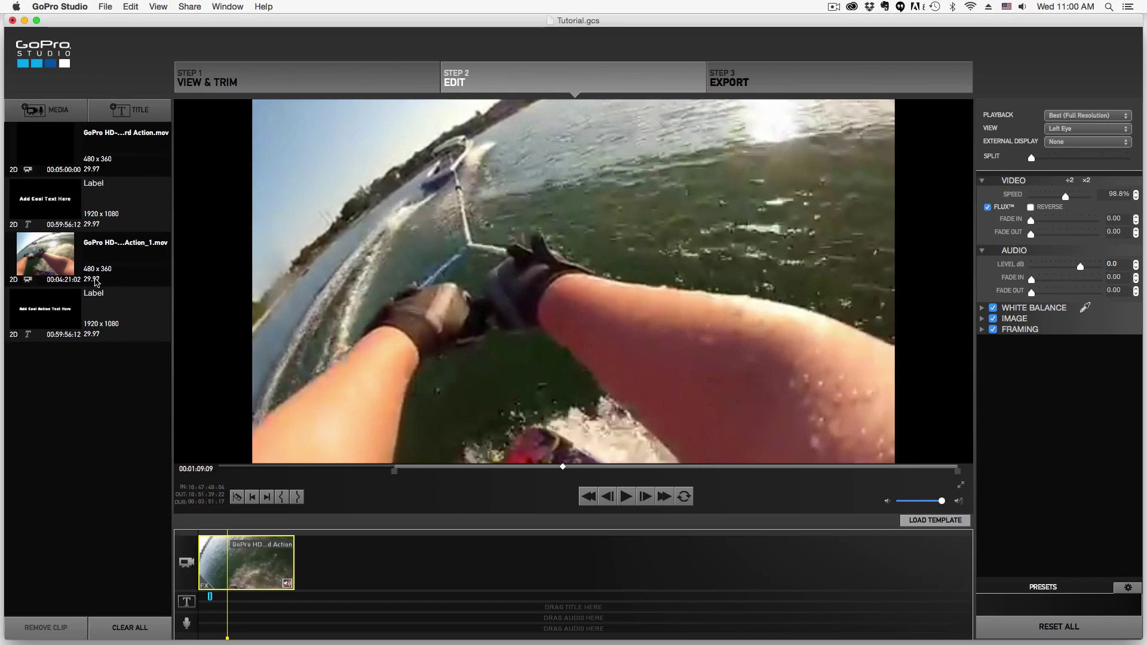
Step: Return to the View & Trim stage and add the imported GoPro HD- Wakeboard Action clip to the conversion list
{"action": "left_click", "coordinate": [128, 146]}
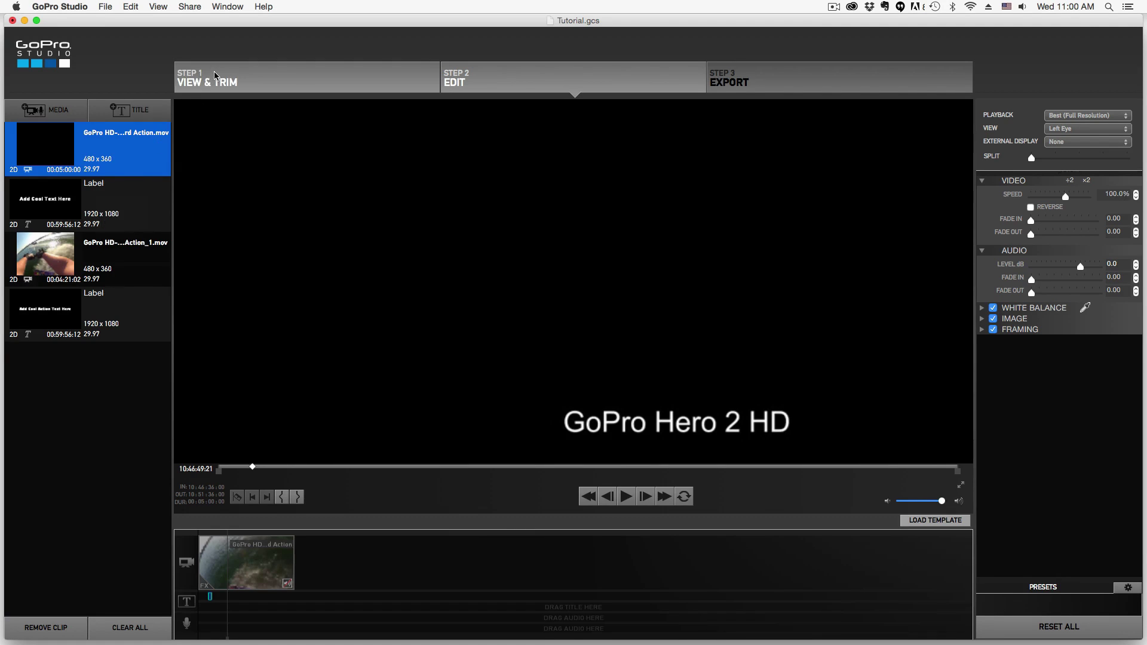
{"action": "left_click", "coordinate": [200, 84]}
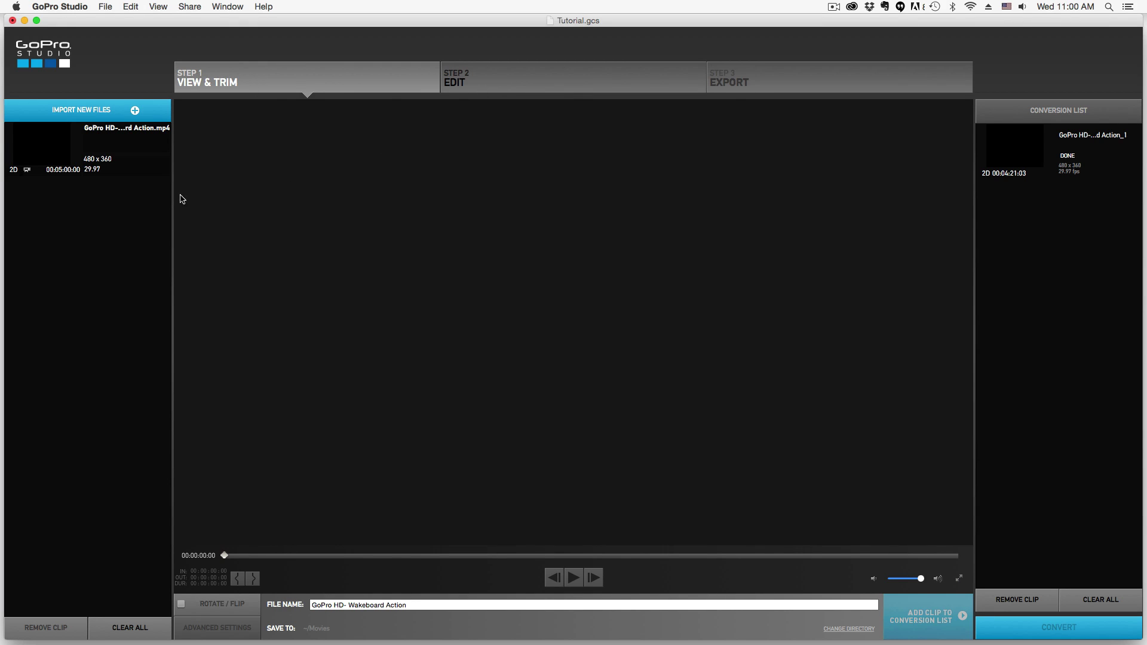
{"action": "left_click", "coordinate": [76, 143]}
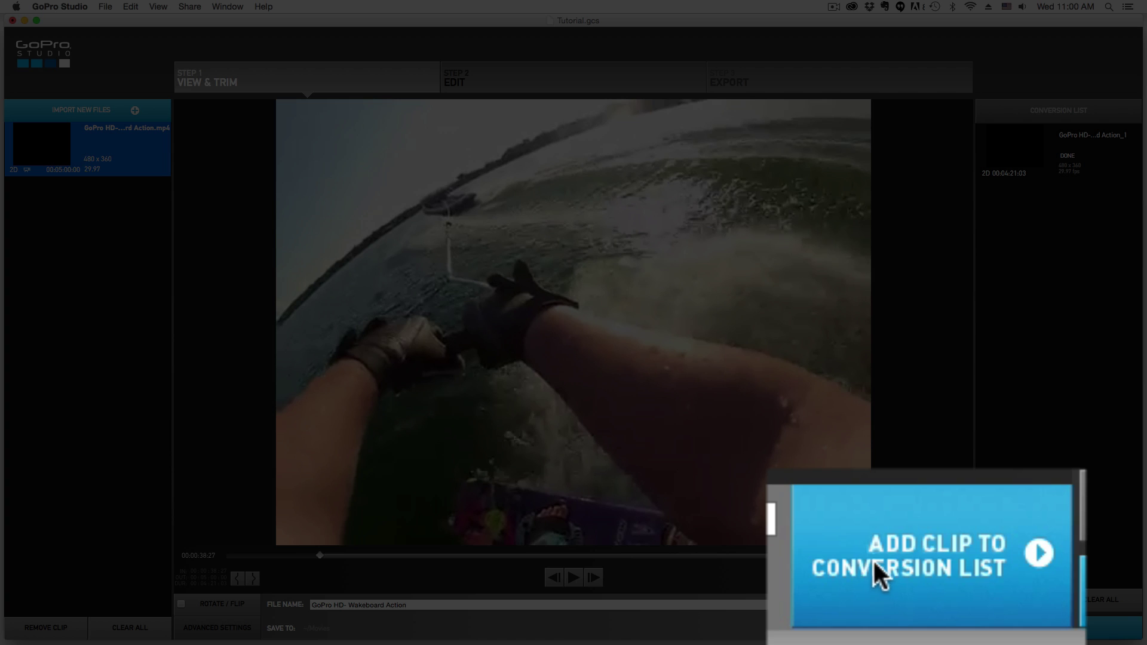
{"action": "left_click", "coordinate": [915, 621]}
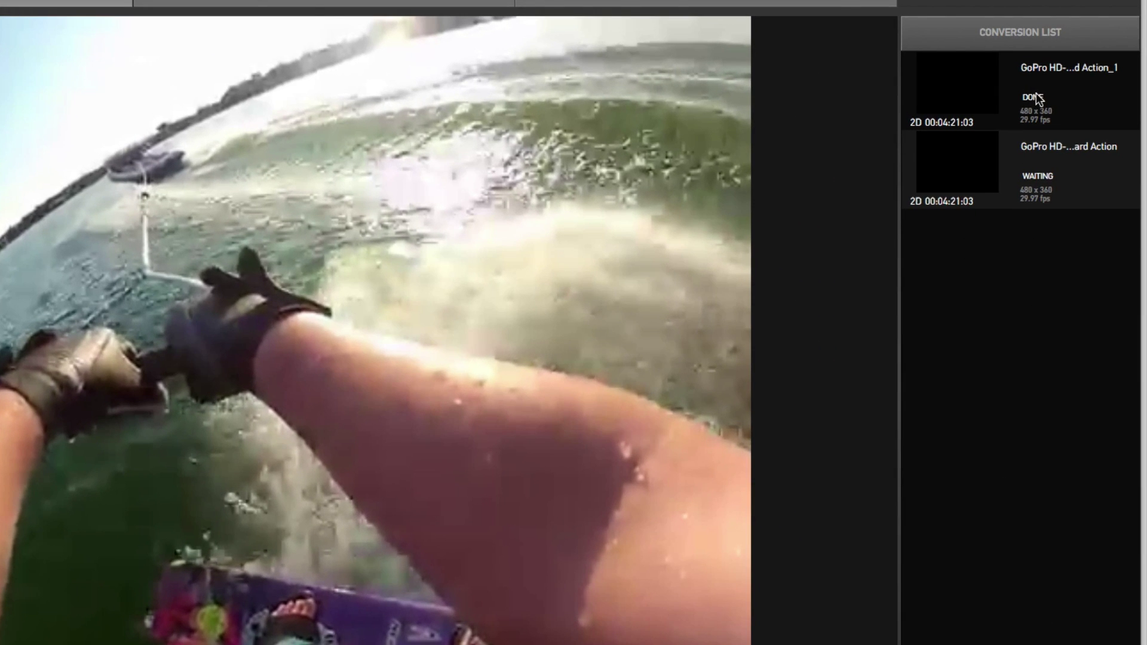
Step: Convert the waiting GoPro HD- Wakeboard Action clip in the conversion list
{"action": "left_click", "coordinate": [1039, 96]}
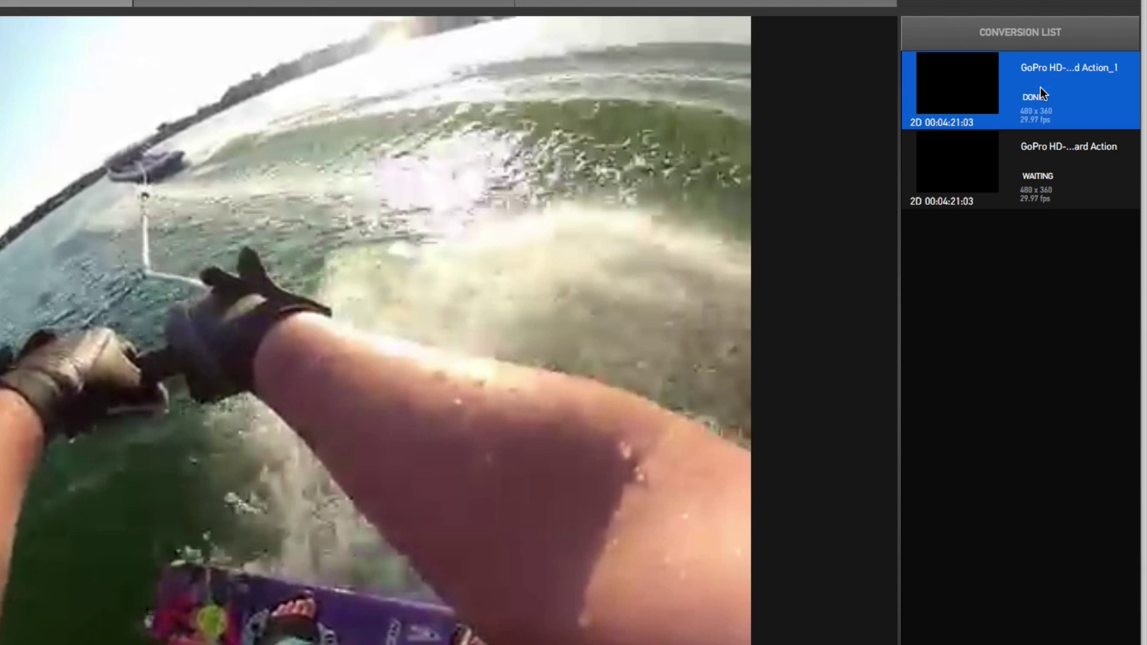
{"action": "left_click", "coordinate": [1074, 172]}
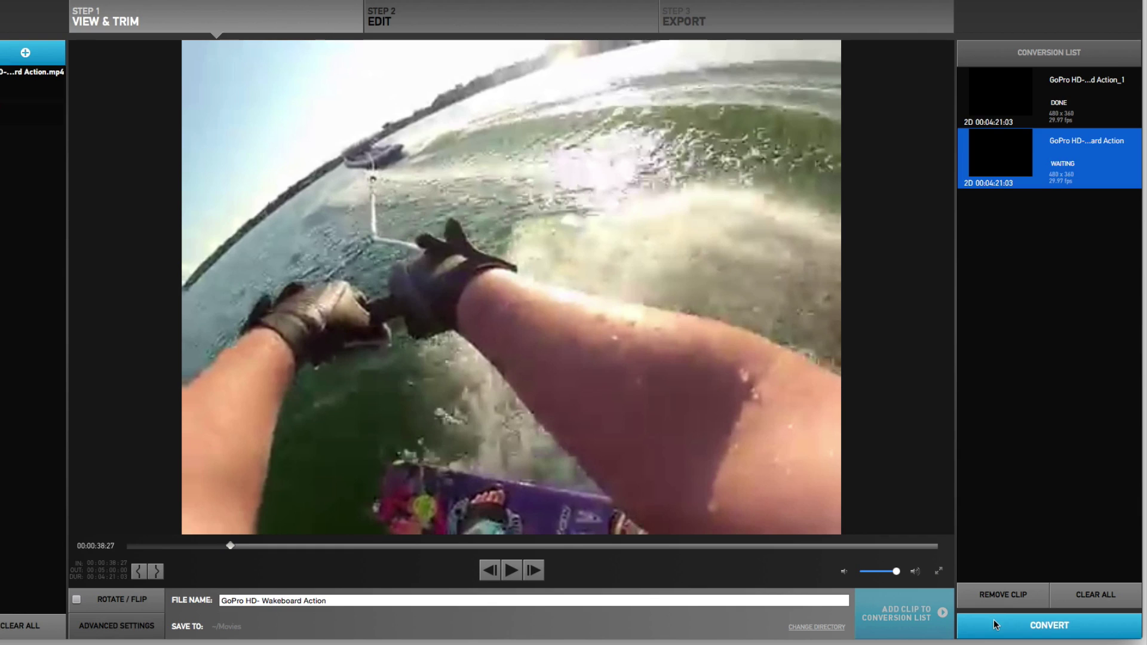
{"action": "left_click", "coordinate": [994, 624]}
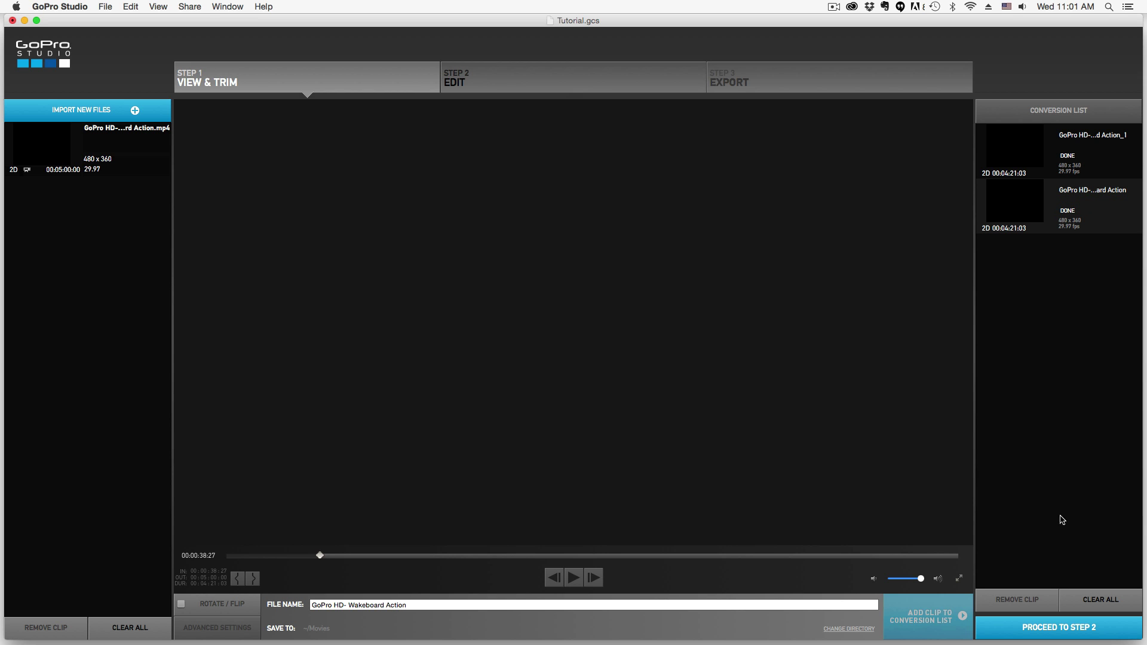
Step: Select both converted clips in the conversion list and proceed to the Edit stage
{"action": "right_click", "coordinate": [1046, 157]}
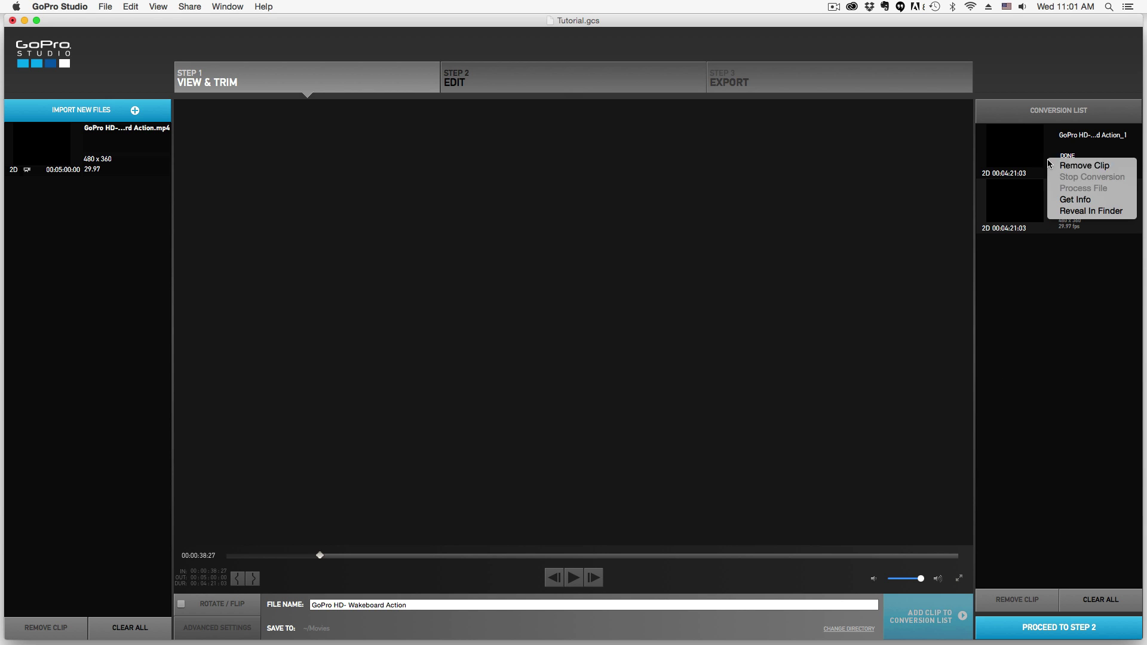
{"action": "left_click", "coordinate": [1028, 208]}
{"action": "right_click", "coordinate": [1028, 207]}
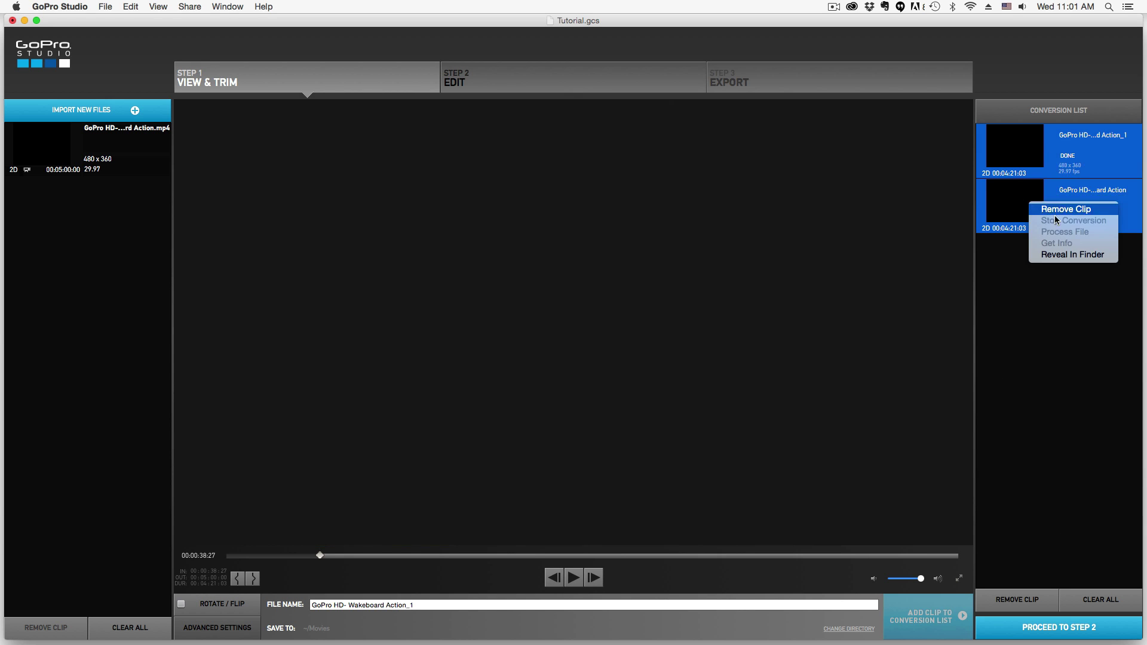
{"action": "left_click", "coordinate": [1023, 328]}
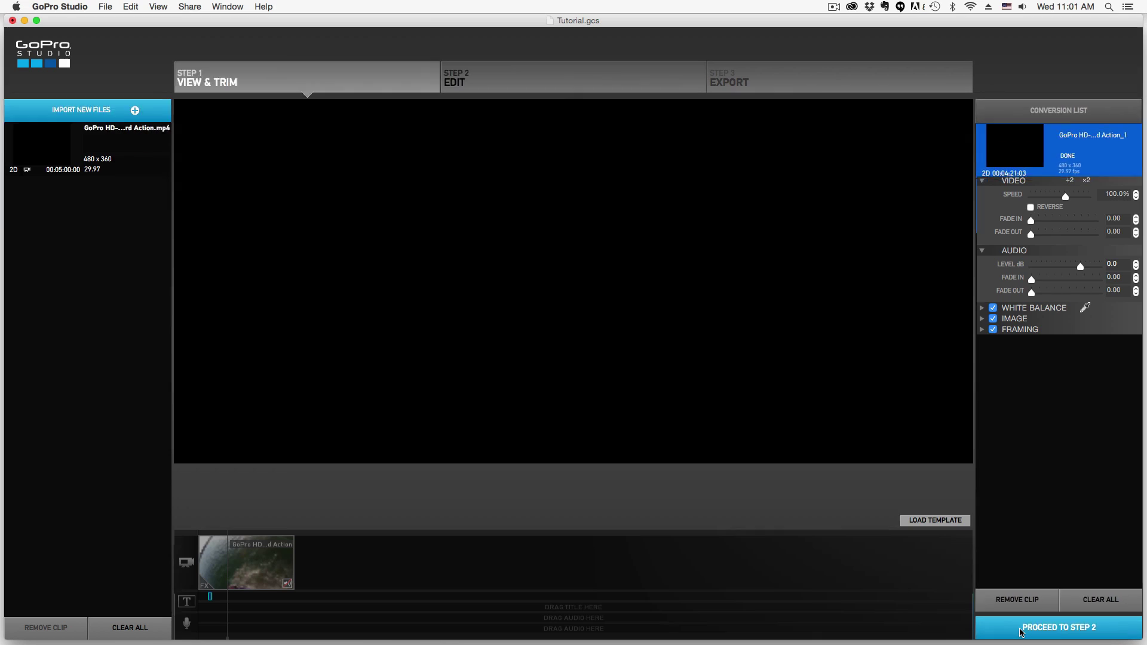
{"action": "left_click", "coordinate": [1000, 621]}
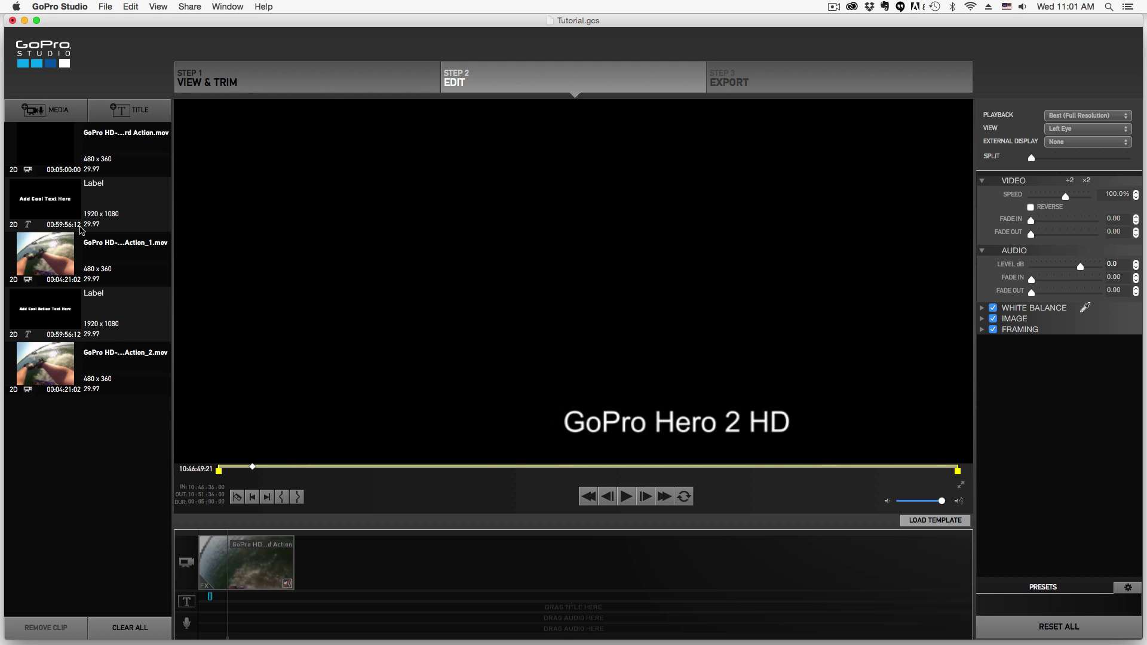
Step: Place the wakeboard clip ending in Action_1.mov after the first clip on the timeline's video track and select it
{"action": "mouse_move", "coordinate": [50, 251]}
{"action": "left_mouse_down"}
{"action": "mouse_move", "coordinate": [70, 256]}
{"action": "mouse_move", "coordinate": [236, 443]}
{"action": "mouse_move", "coordinate": [325, 561]}
{"action": "left_mouse_up"}
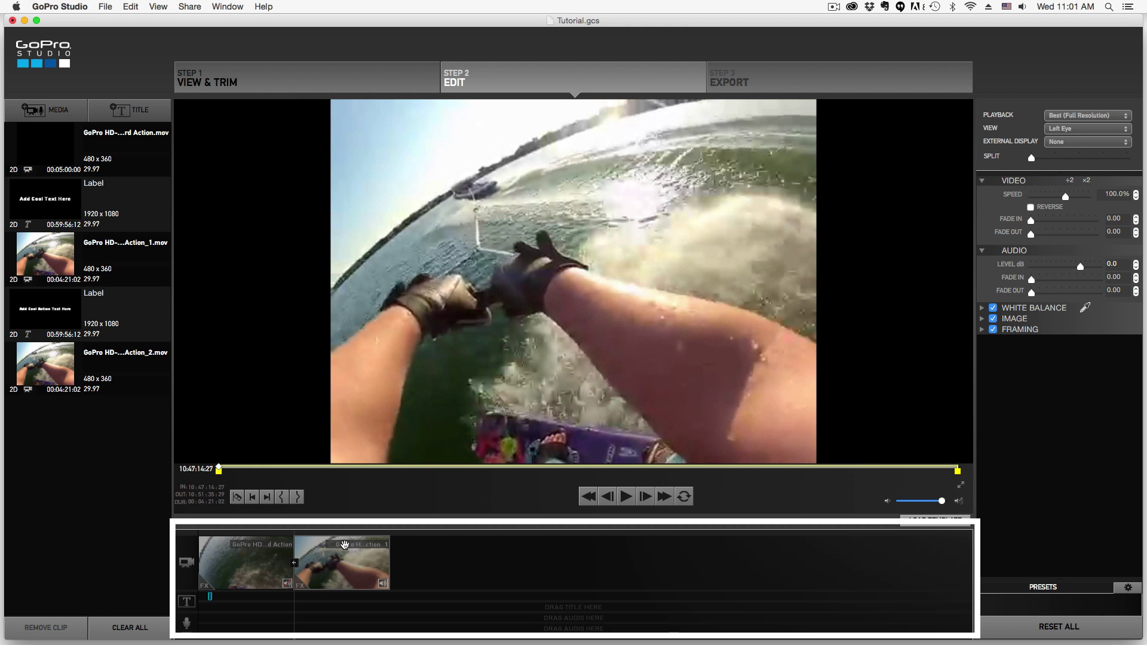
{"action": "left_click", "coordinate": [344, 544]}
Step: Trim the second timeline clip's start to 00:05:21:10 and append another copy of the Action_1.mov clip to the video track
{"action": "mouse_move", "coordinate": [344, 543]}
{"action": "left_mouse_down"}
{"action": "mouse_move", "coordinate": [320, 546]}
{"action": "mouse_move", "coordinate": [332, 548]}
{"action": "left_mouse_up"}
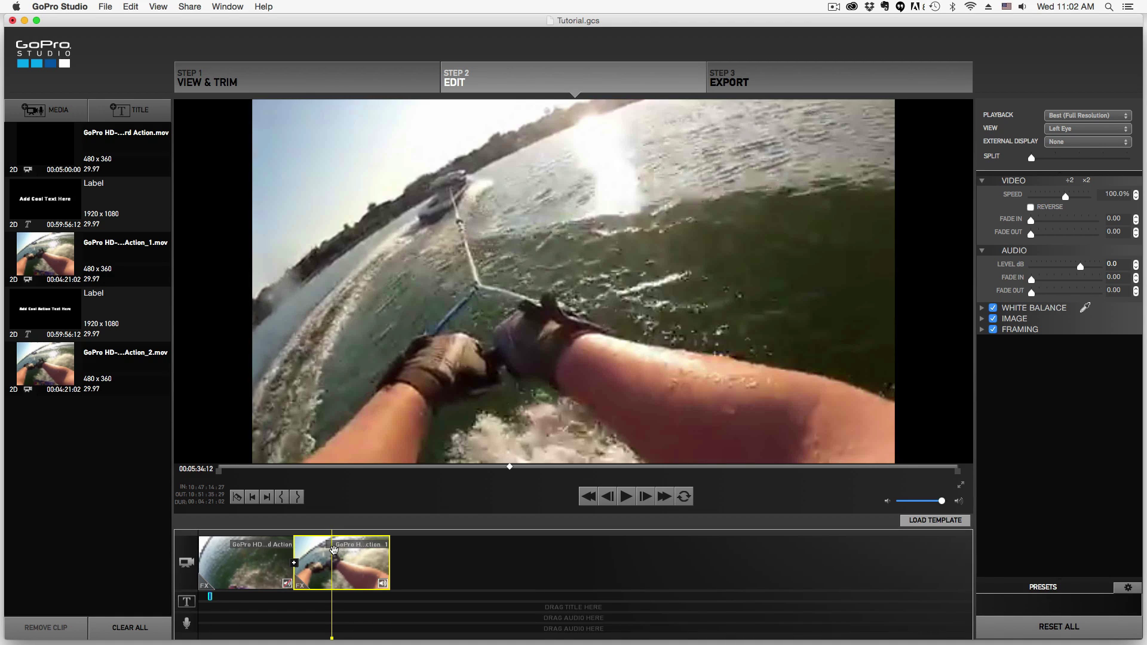
{"action": "left_click", "coordinate": [327, 536]}
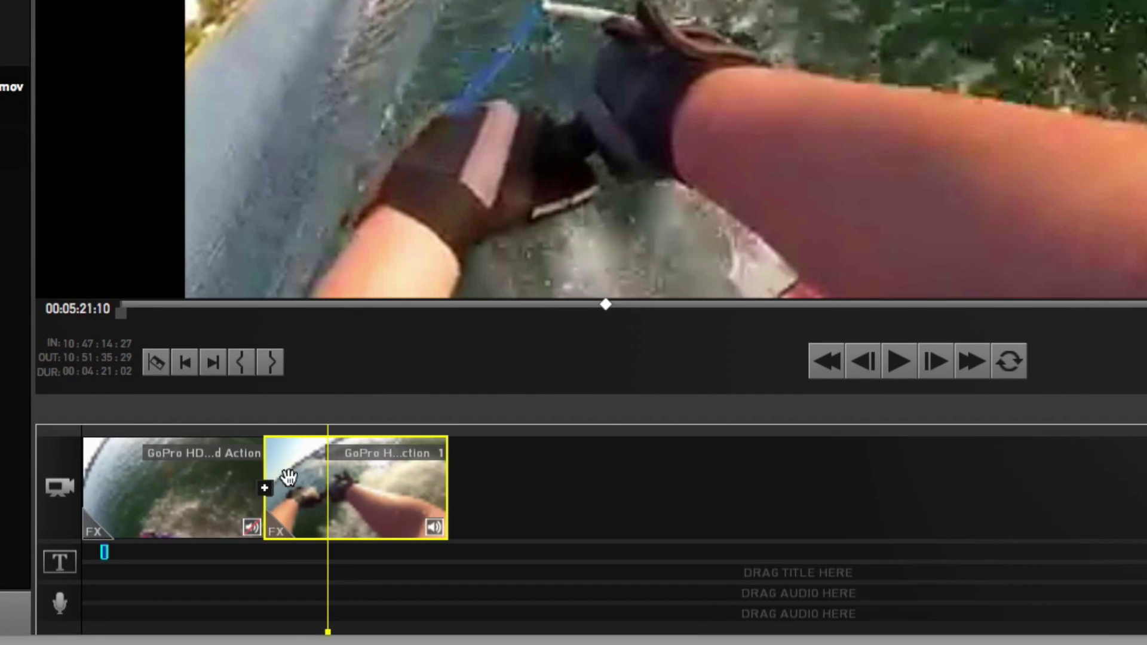
{"action": "left_click", "coordinate": [241, 364]}
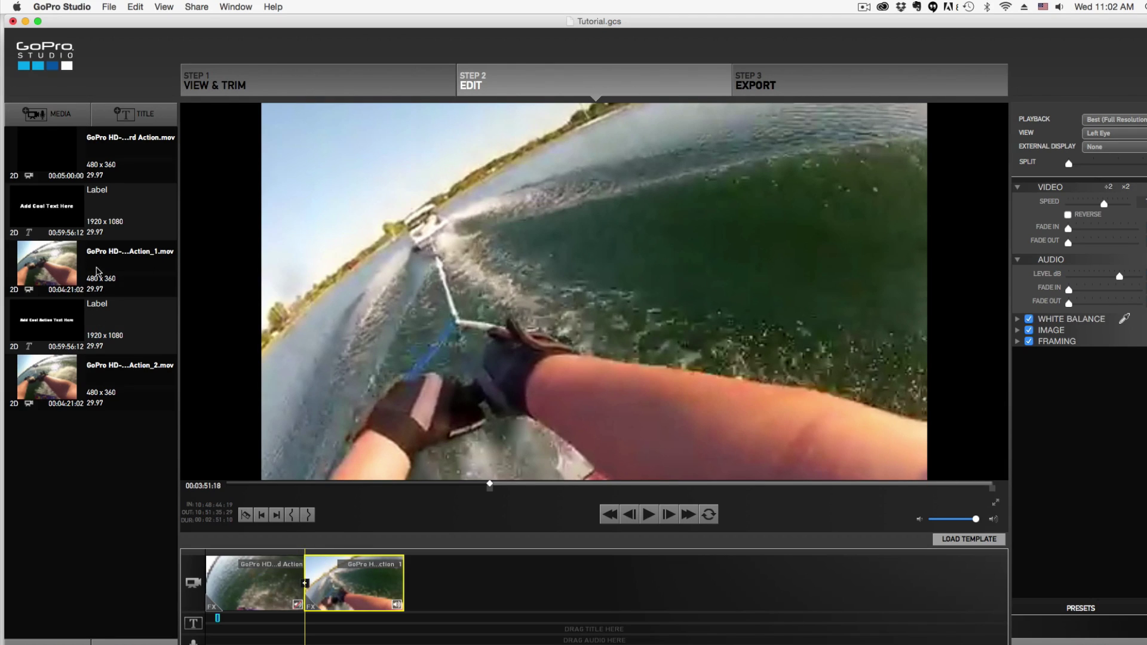
{"action": "mouse_move", "coordinate": [66, 262]}
{"action": "left_mouse_down"}
{"action": "mouse_move", "coordinate": [90, 299]}
{"action": "mouse_move", "coordinate": [415, 544]}
{"action": "mouse_move", "coordinate": [420, 577]}
{"action": "left_mouse_up"}
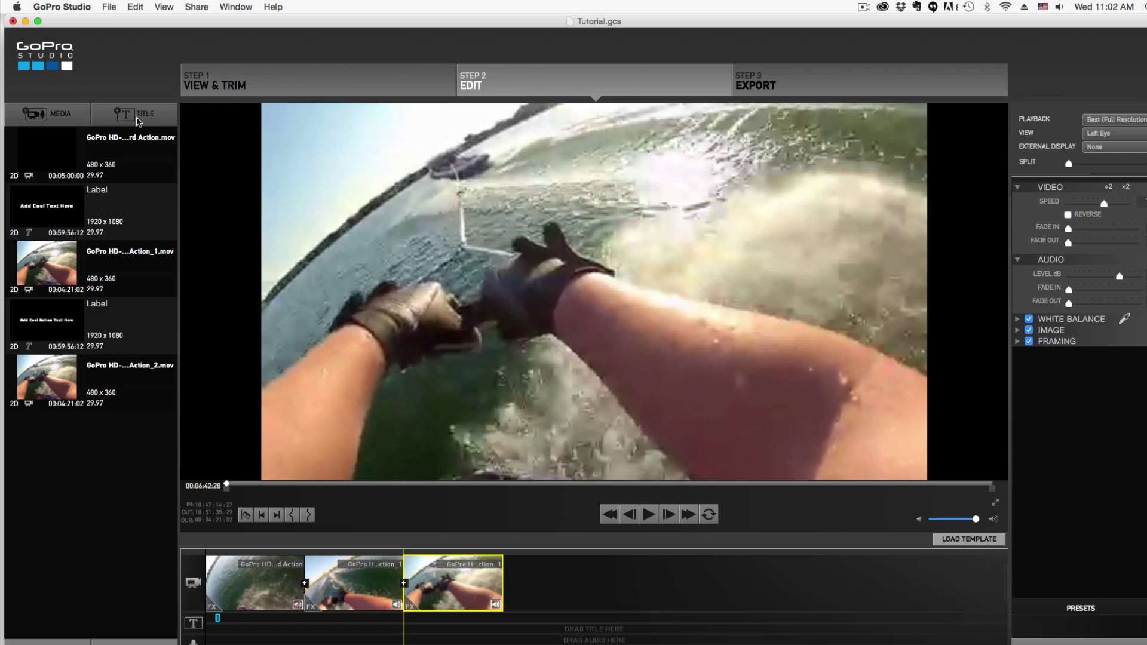
Step: Create a new title and move its text lower in the preview frame
{"action": "left_click", "coordinate": [134, 117]}
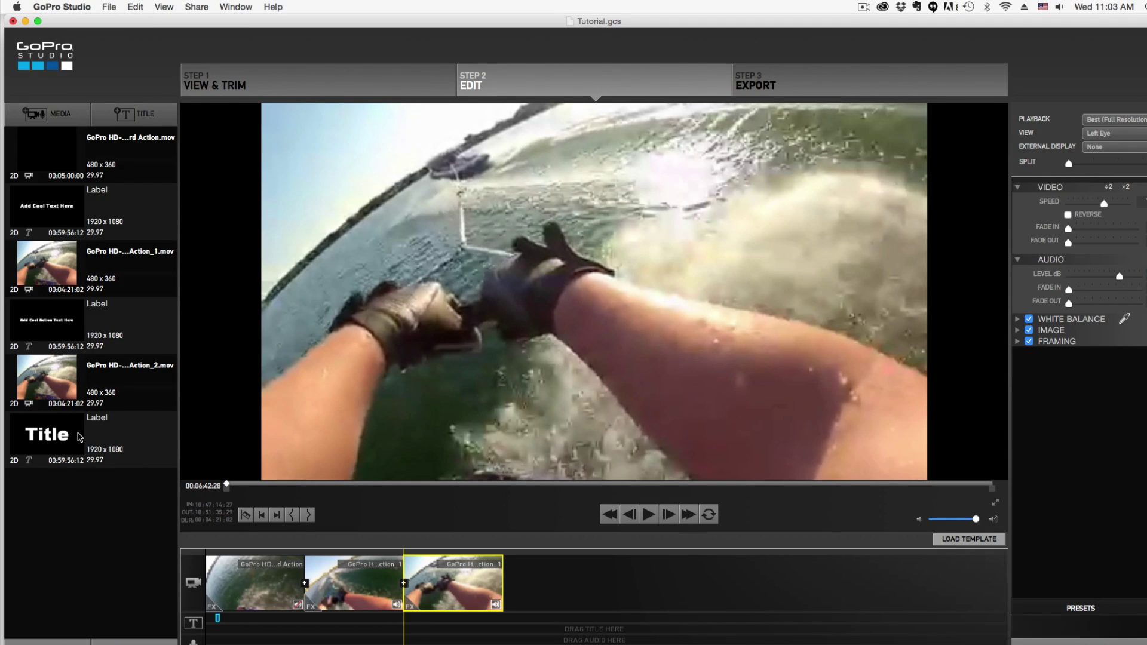
{"action": "left_click", "coordinate": [78, 438]}
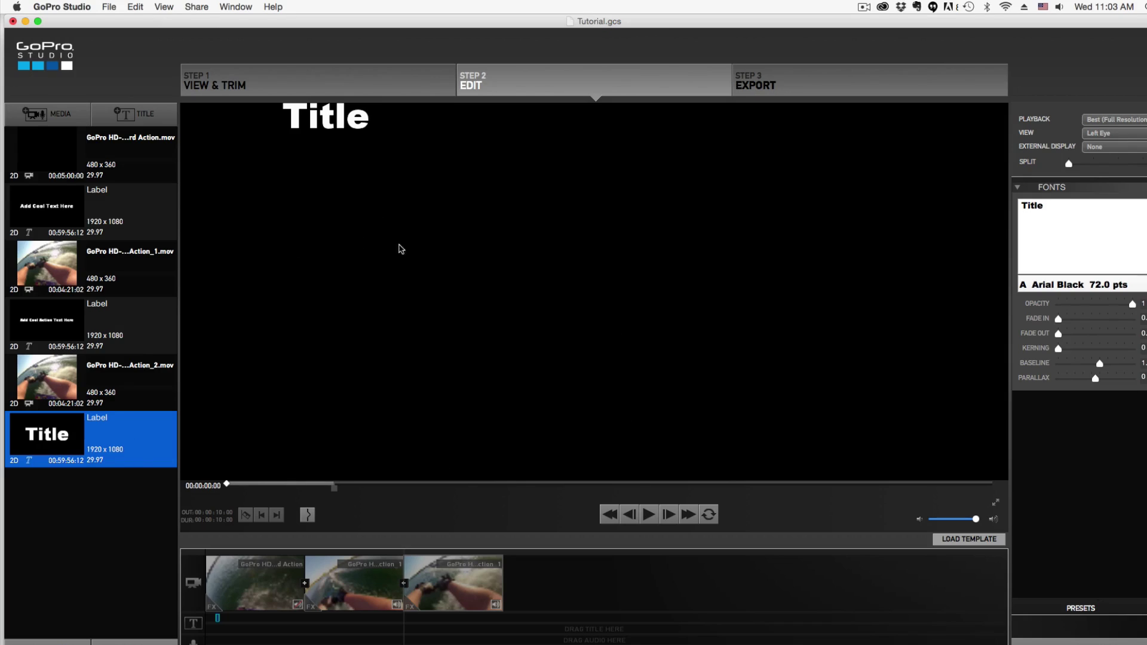
{"action": "left_click_drag", "start_coordinate": [333, 123], "coordinate": [369, 238]}
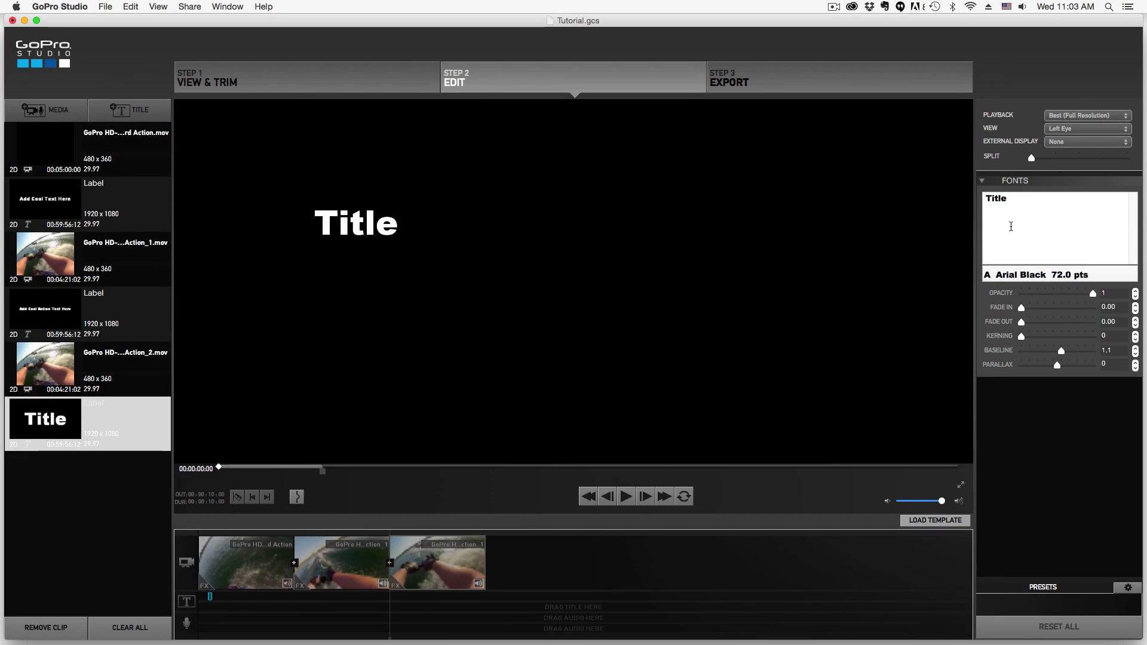
Step: Replace the new title's text with "Place Text Here"
{"action": "double_click", "coordinate": [1001, 201]}
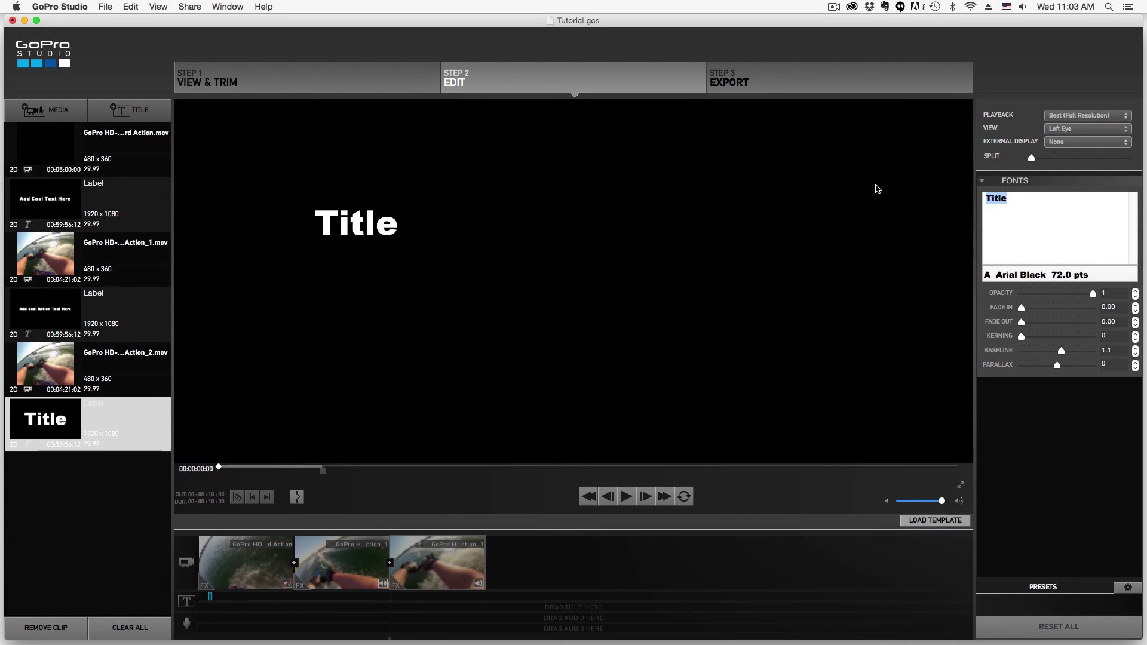
{"action": "type", "text": "Place "}
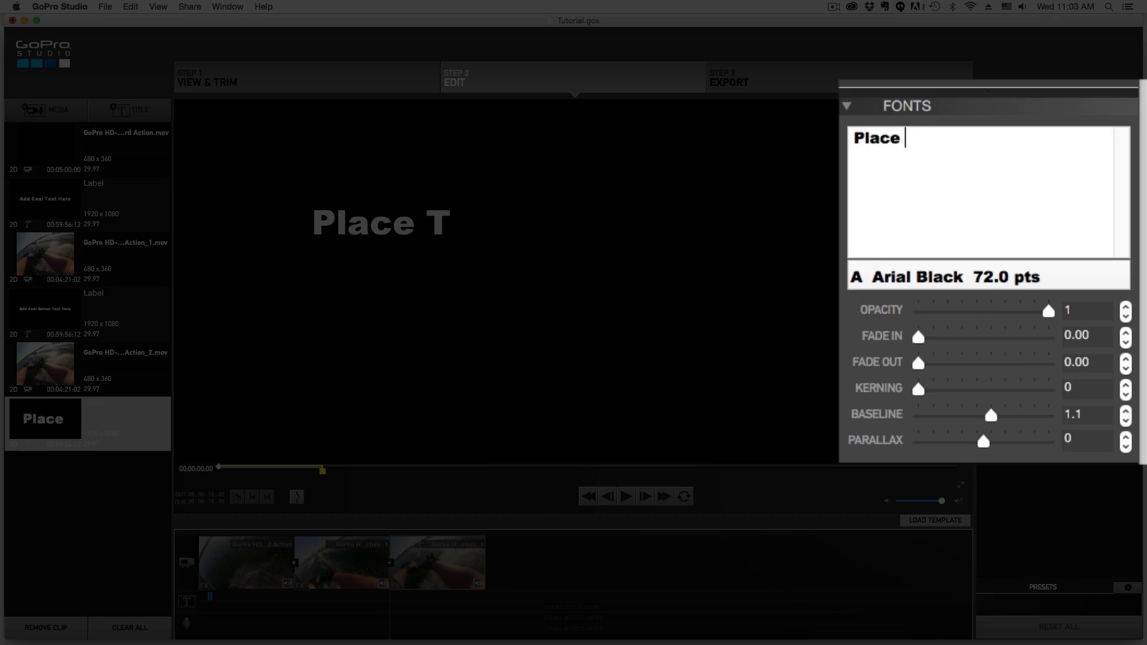
{"action": "type", "text": "Text Here"}
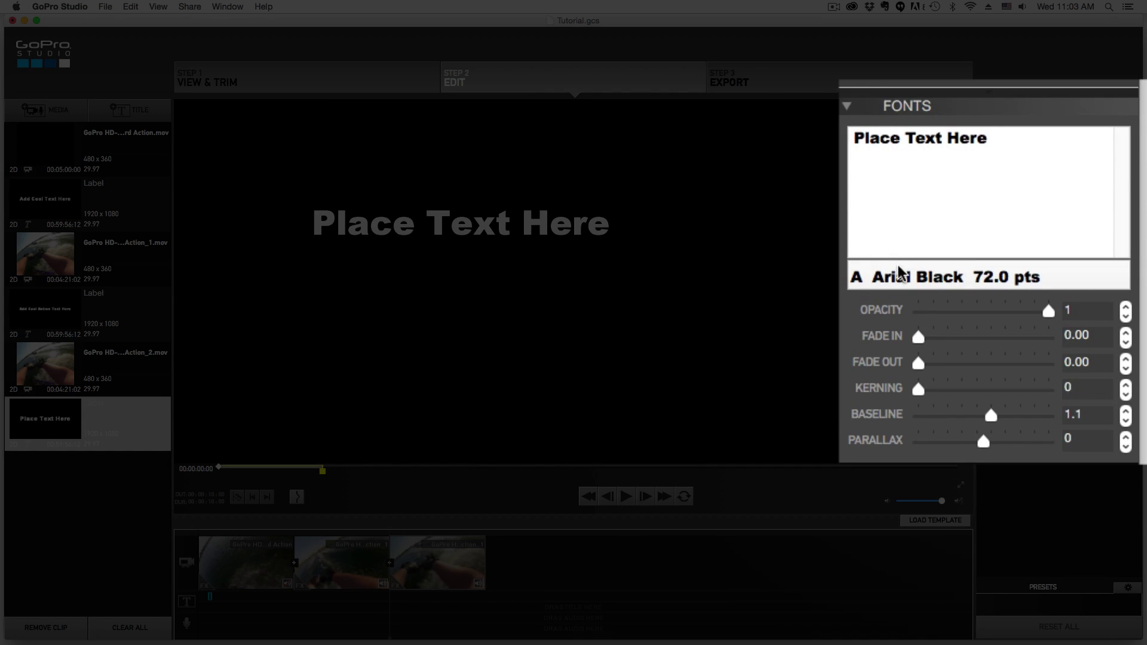
Step: Open the title's font settings beside its text and look over the available font colors
{"action": "left_click", "coordinate": [890, 282]}
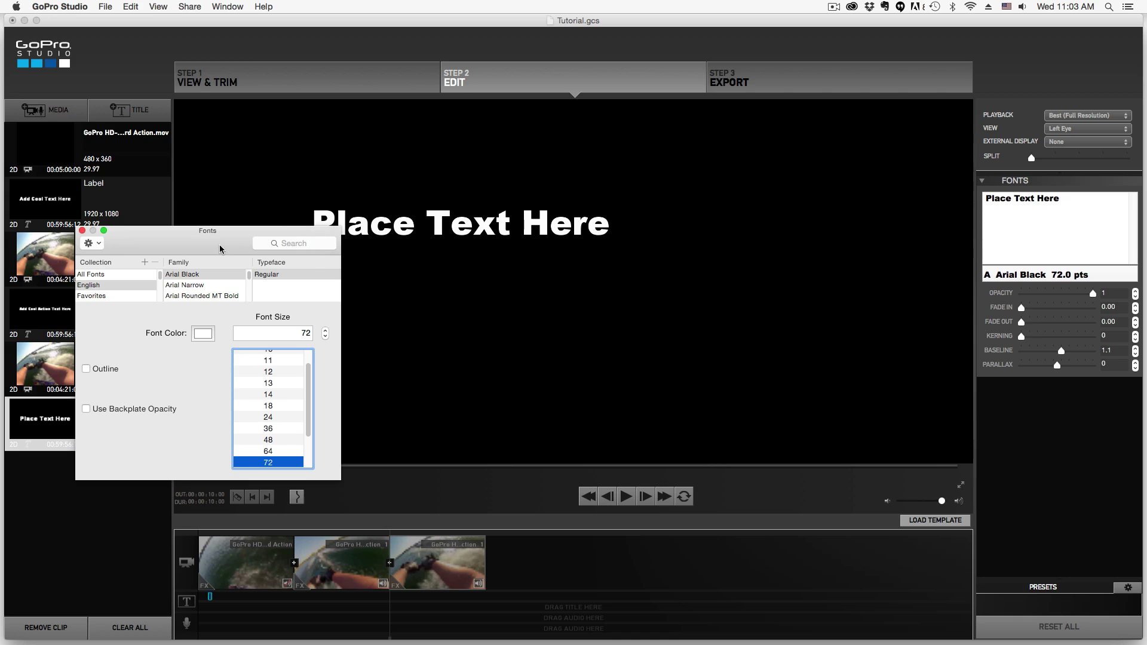
{"action": "left_click_drag", "start_coordinate": [220, 249], "coordinate": [787, 211]}
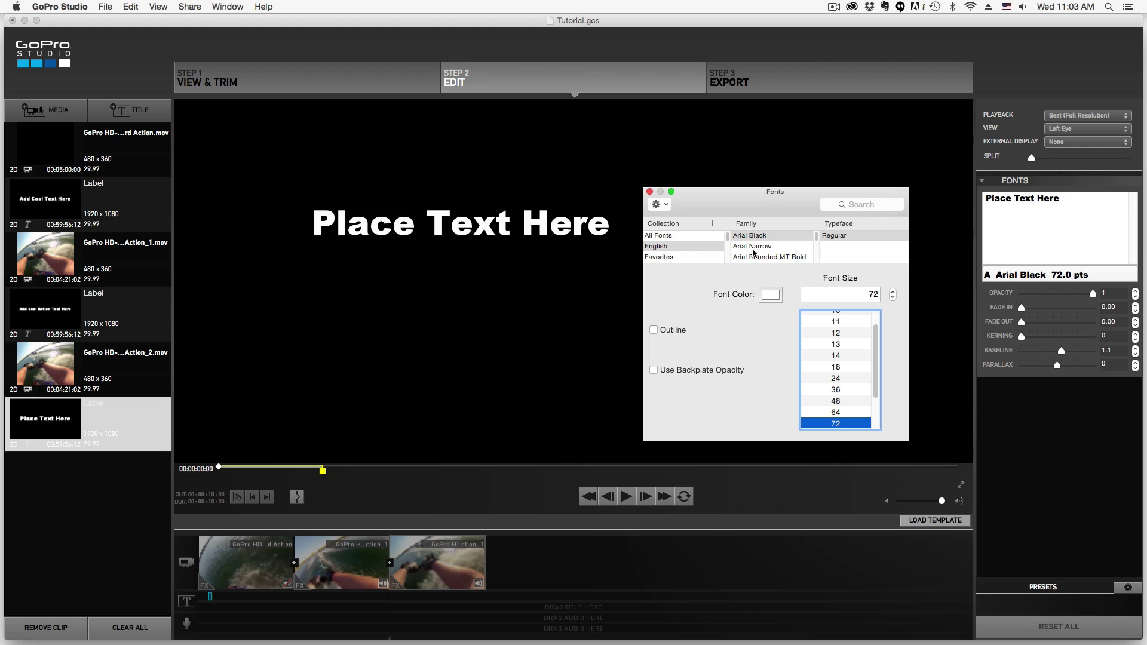
{"action": "left_click", "coordinate": [776, 296]}
{"action": "left_click_drag", "start_coordinate": [185, 126], "coordinate": [626, 283]}
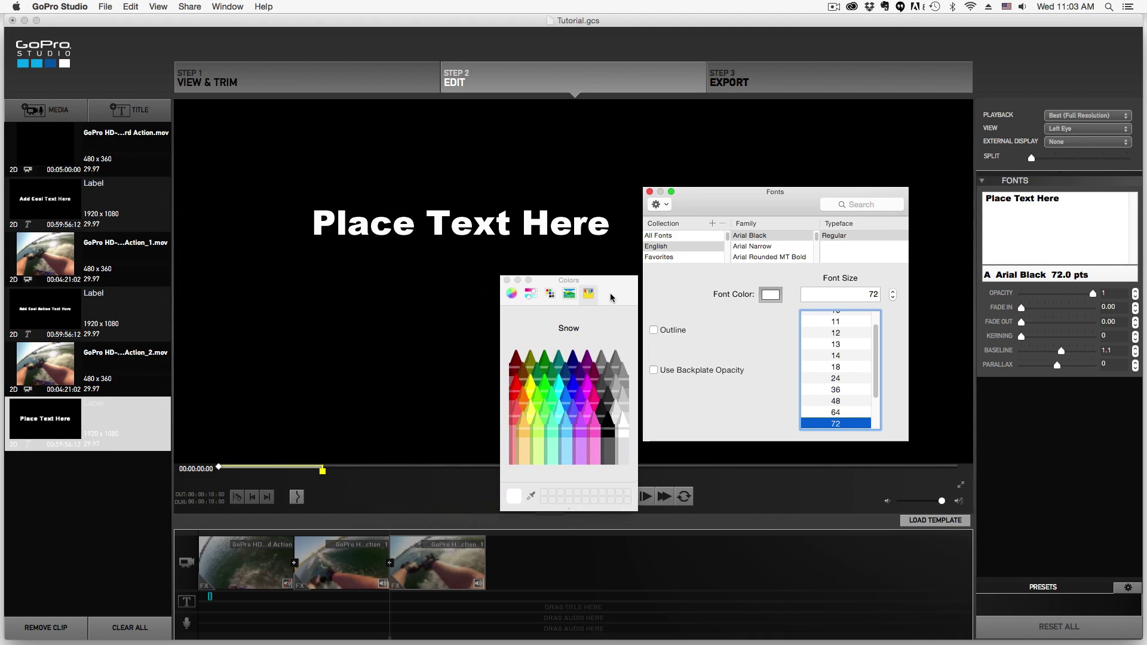
{"action": "left_click", "coordinate": [508, 278]}
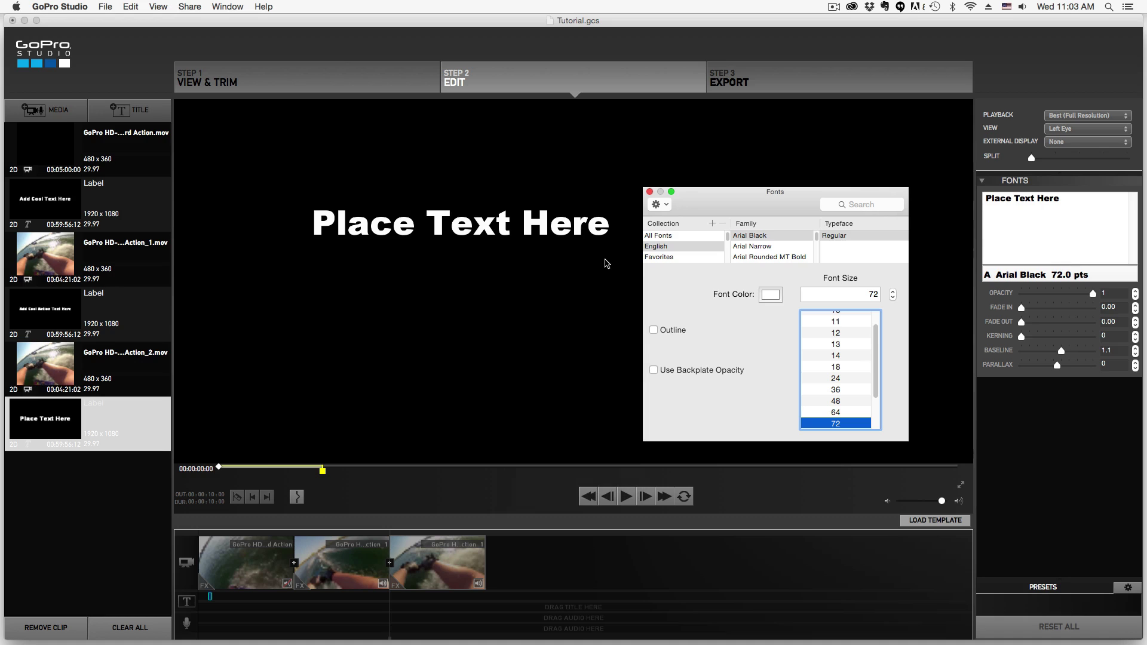
Step: Set the title's font to Bebas Neue at size 122 and close the font settings
{"action": "scroll", "coordinate": [770, 254], "scroll_direction": "down", "scroll_amount": 5}
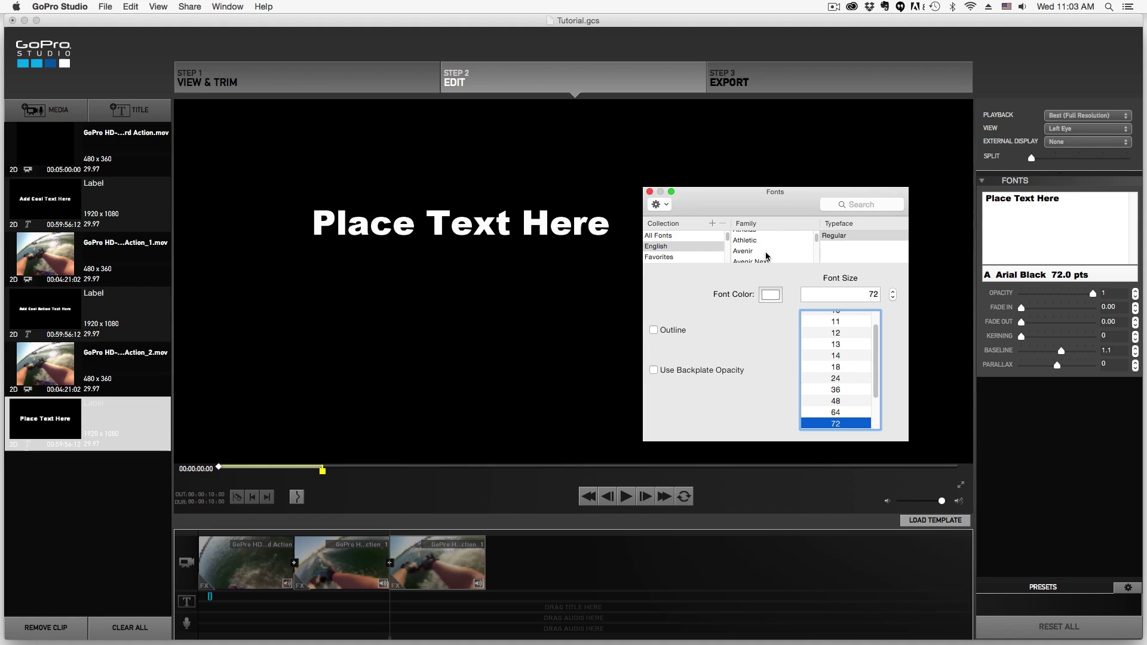
{"action": "left_click", "coordinate": [770, 253]}
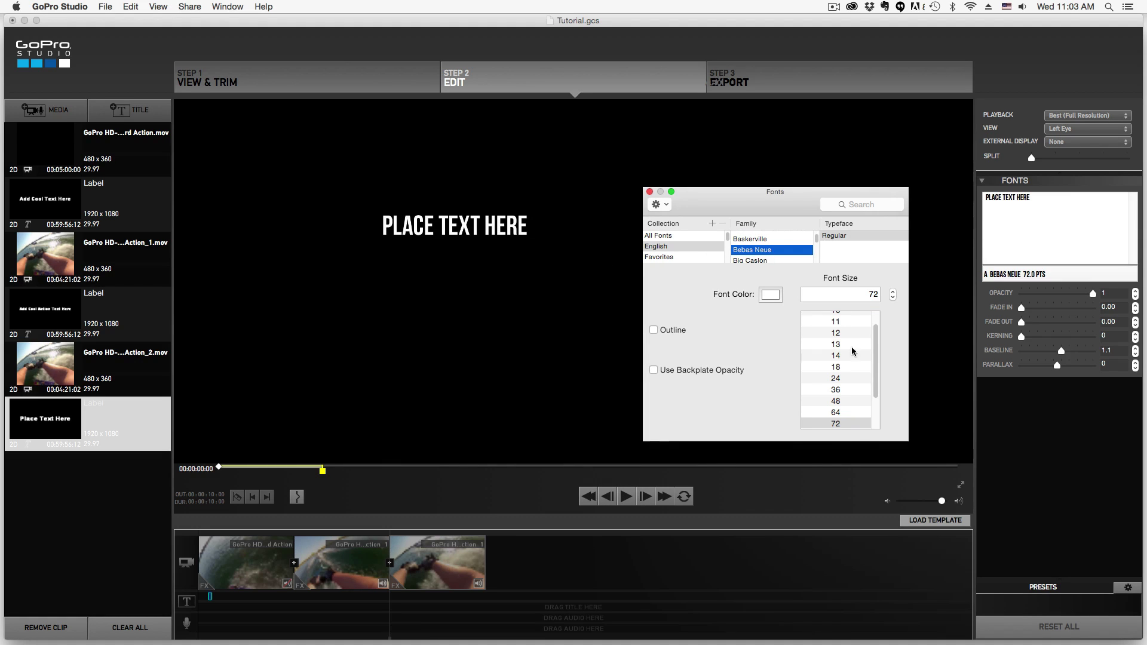
{"action": "scroll", "coordinate": [874, 403], "scroll_direction": "down", "scroll_amount": 2}
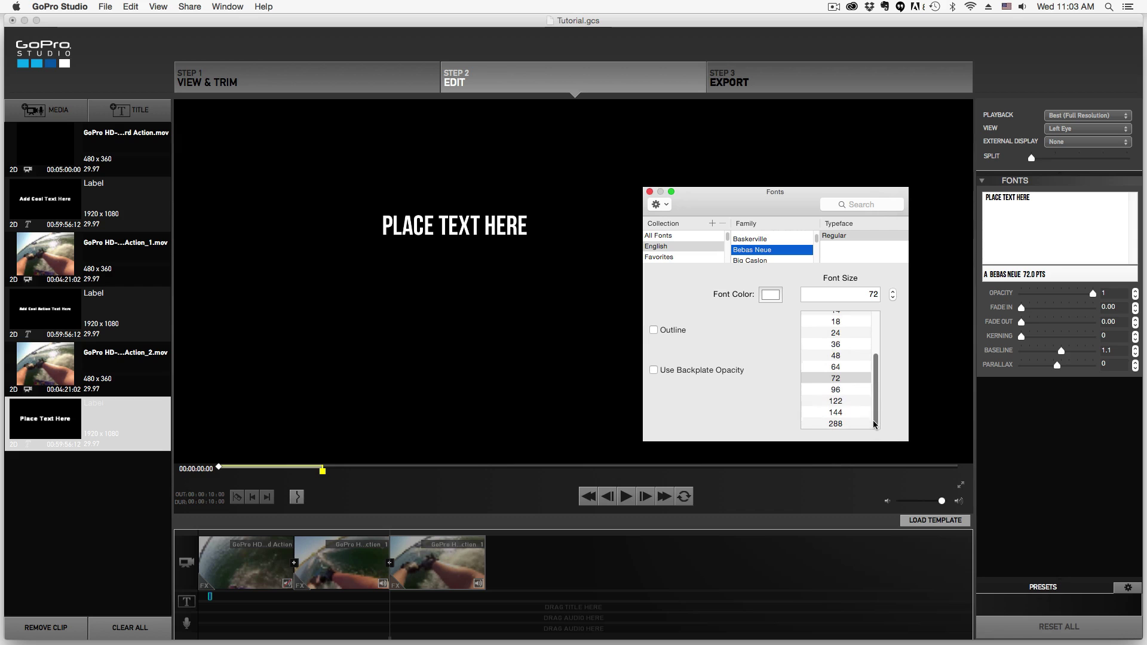
{"action": "left_click", "coordinate": [835, 401]}
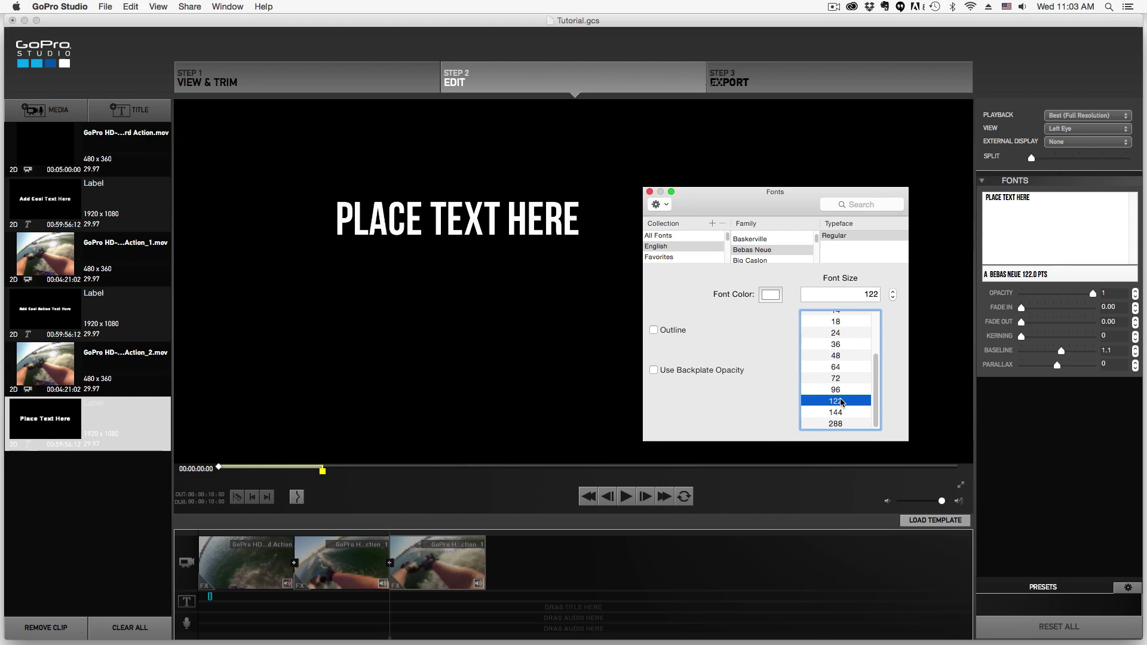
{"action": "left_click", "coordinate": [649, 192]}
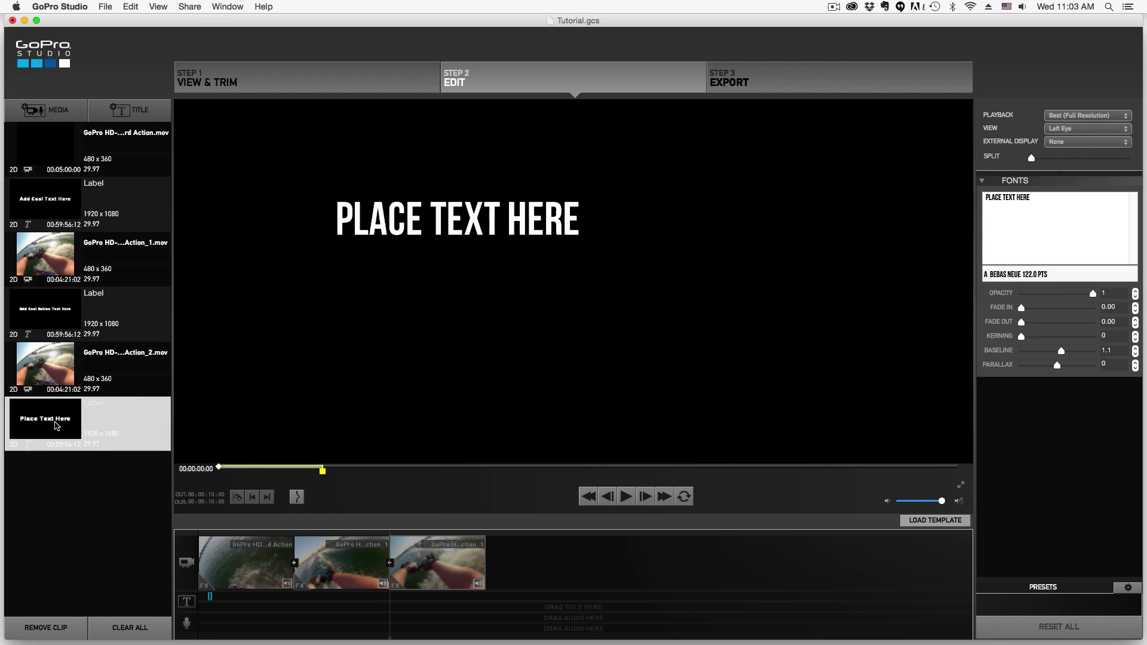
Step: Try the title between the first two video clips, remove it, and place it on the title track at the second clip's start
{"action": "mouse_move", "coordinate": [134, 431]}
{"action": "left_mouse_down"}
{"action": "mouse_move", "coordinate": [177, 436]}
{"action": "mouse_move", "coordinate": [227, 473]}
{"action": "mouse_move", "coordinate": [289, 564]}
{"action": "mouse_move", "coordinate": [299, 604]}
{"action": "mouse_move", "coordinate": [306, 548]}
{"action": "mouse_move", "coordinate": [292, 591]}
{"action": "left_mouse_up"}
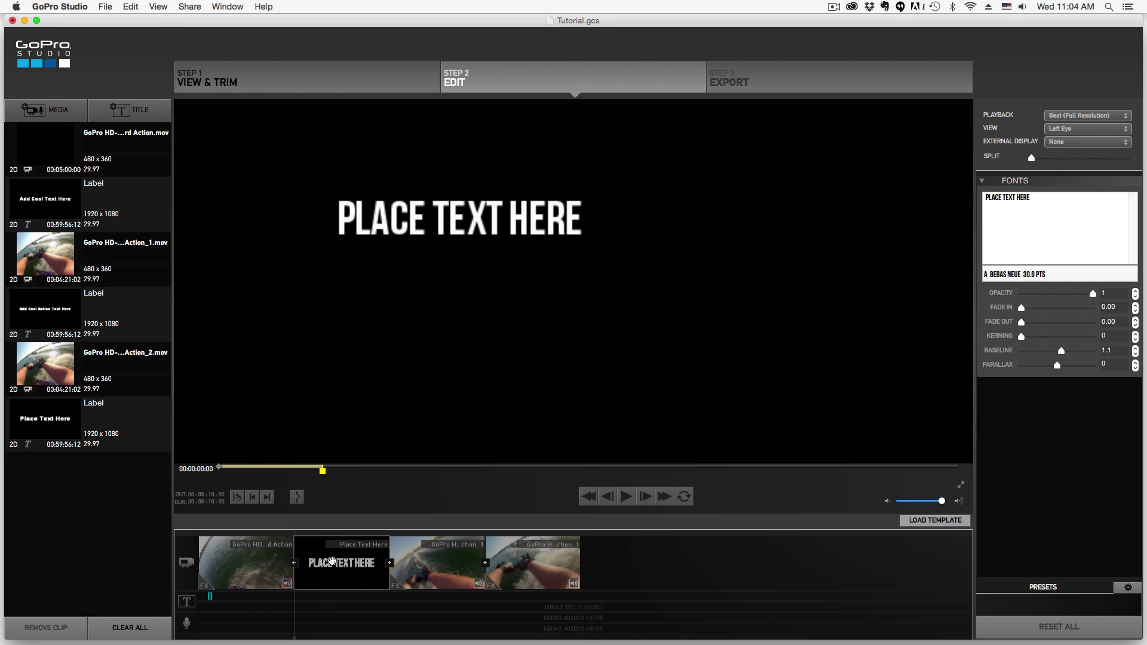
{"action": "key", "text": "Delete"}
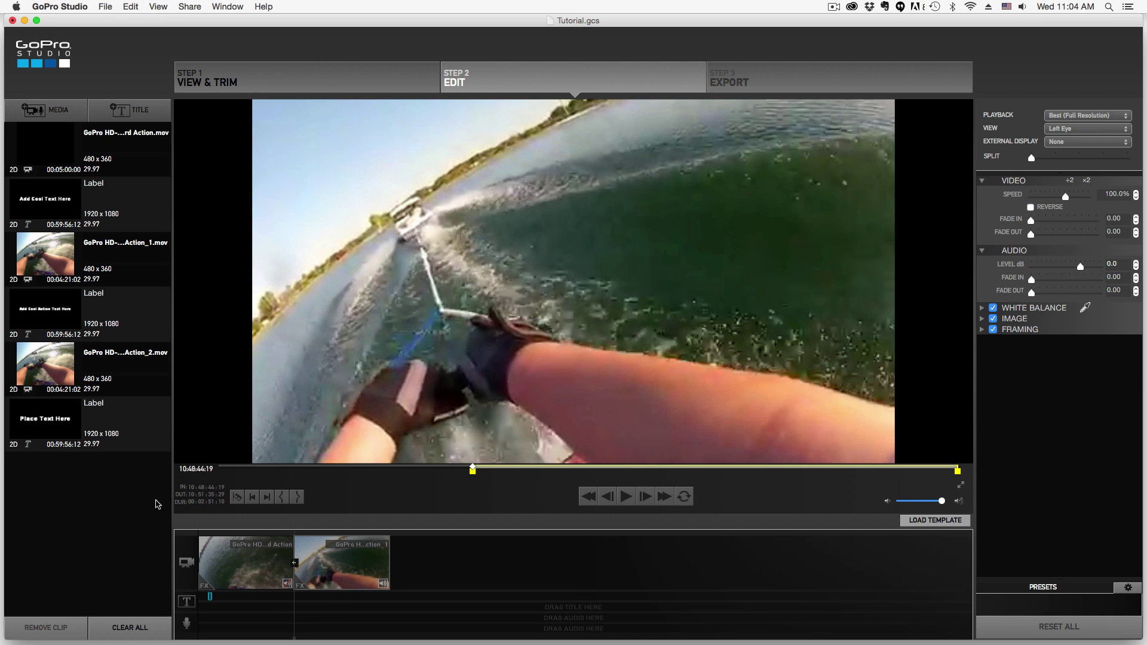
{"action": "mouse_move", "coordinate": [58, 423]}
{"action": "left_mouse_down"}
{"action": "mouse_move", "coordinate": [313, 573]}
{"action": "mouse_move", "coordinate": [315, 598]}
{"action": "mouse_move", "coordinate": [337, 618]}
{"action": "mouse_move", "coordinate": [488, 625]}
{"action": "mouse_move", "coordinate": [291, 600]}
{"action": "mouse_move", "coordinate": [335, 613]}
{"action": "mouse_move", "coordinate": [296, 608]}
{"action": "left_mouse_up"}
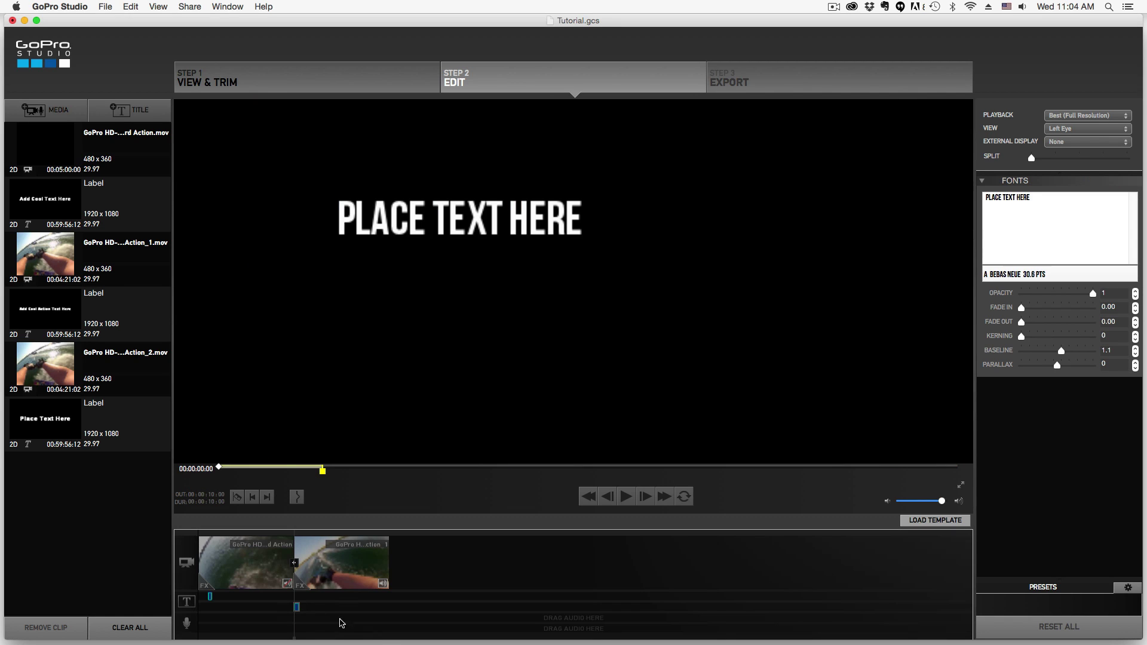
{"action": "key", "text": "space"}
{"action": "key", "text": "space"}
{"action": "left_click", "coordinate": [268, 499]}
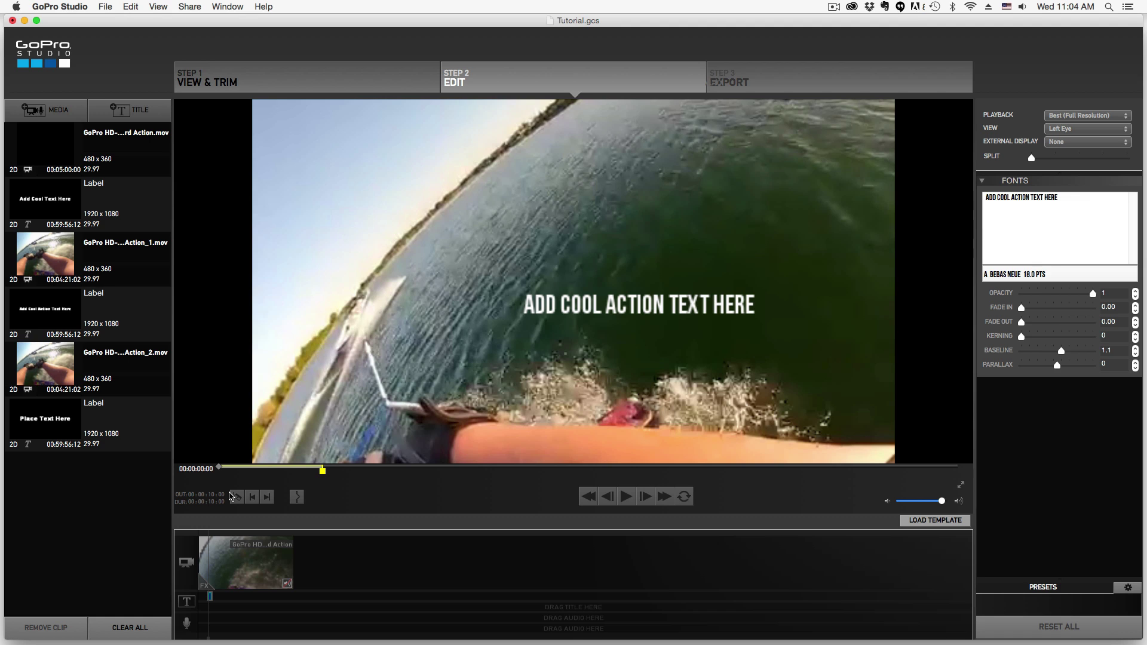
Step: Place the "Place Text Here" title on the title track over the first clip and move its text farther right in the preview
{"action": "left_click_drag", "start_coordinate": [46, 420], "coordinate": [233, 598]}
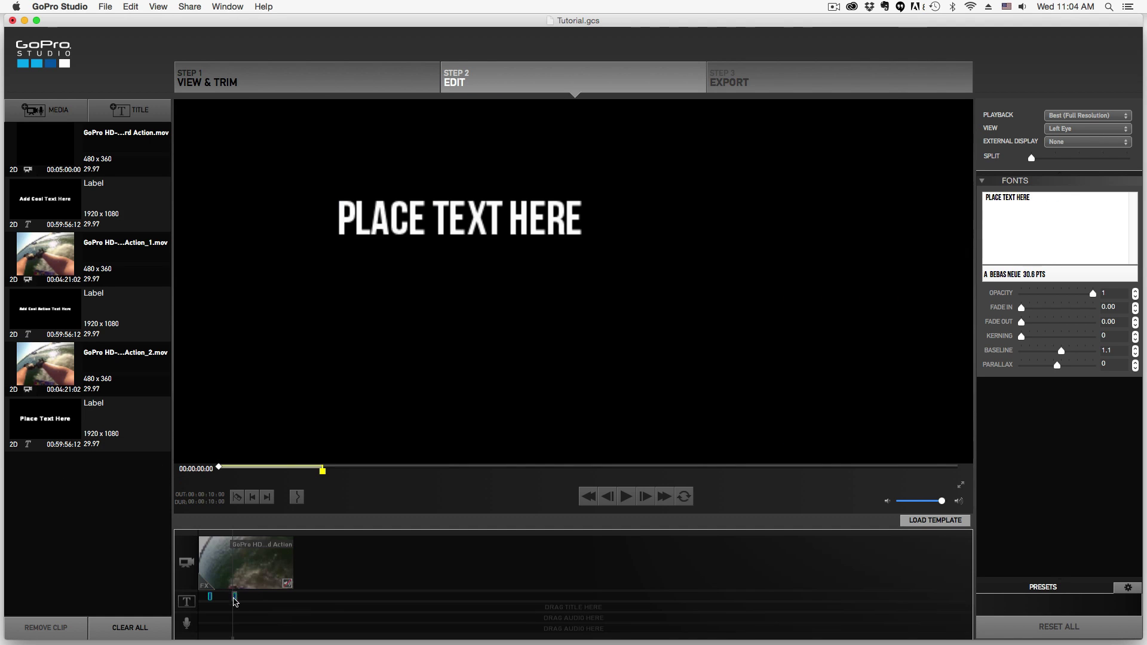
{"action": "left_click", "coordinate": [234, 542]}
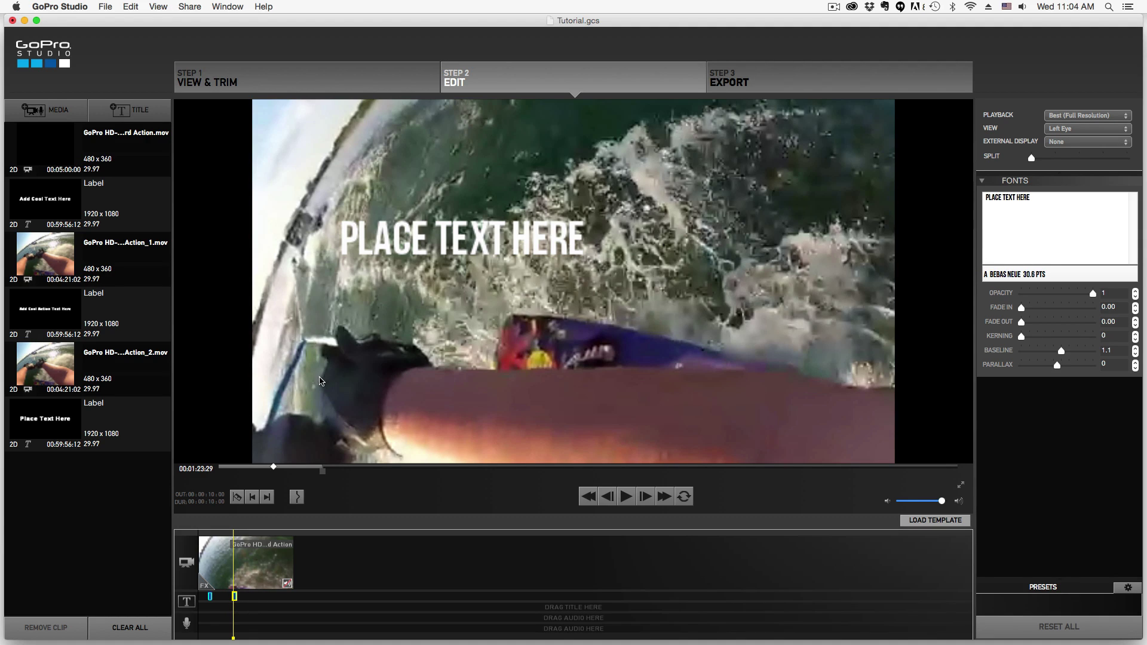
{"action": "left_click_drag", "start_coordinate": [384, 248], "coordinate": [640, 279]}
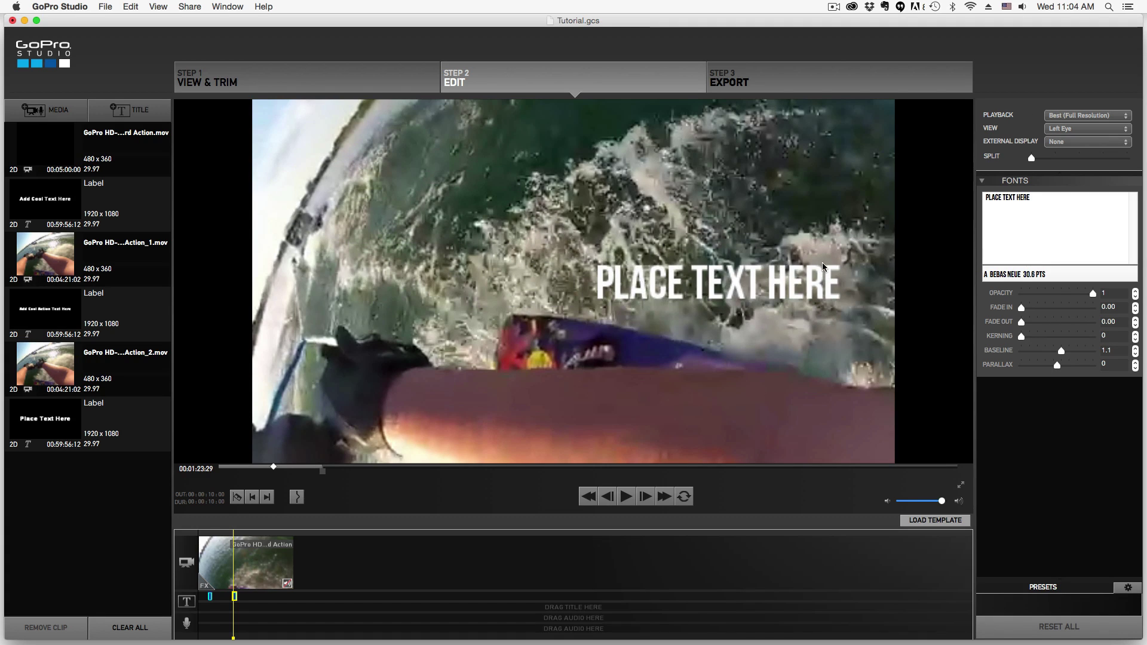
Step: Shift the overlaid title's text slightly up and left in the preview, and delete that title from the timeline
{"action": "left_click", "coordinate": [1019, 276]}
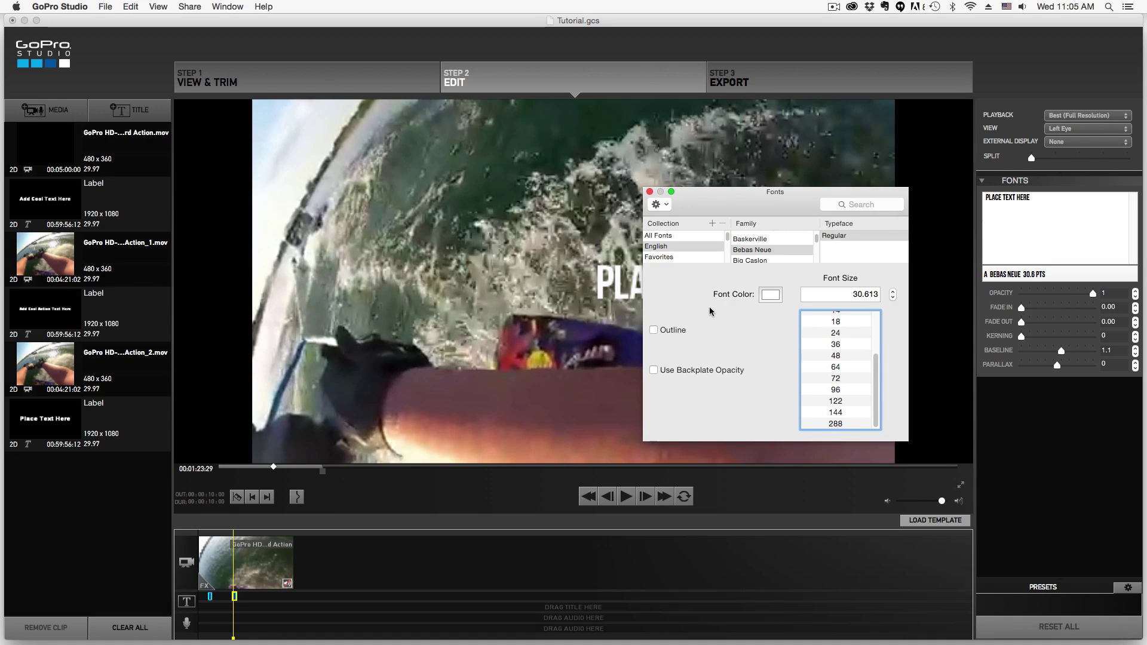
{"action": "left_click", "coordinate": [650, 192]}
{"action": "left_click_drag", "start_coordinate": [633, 293], "coordinate": [574, 260]}
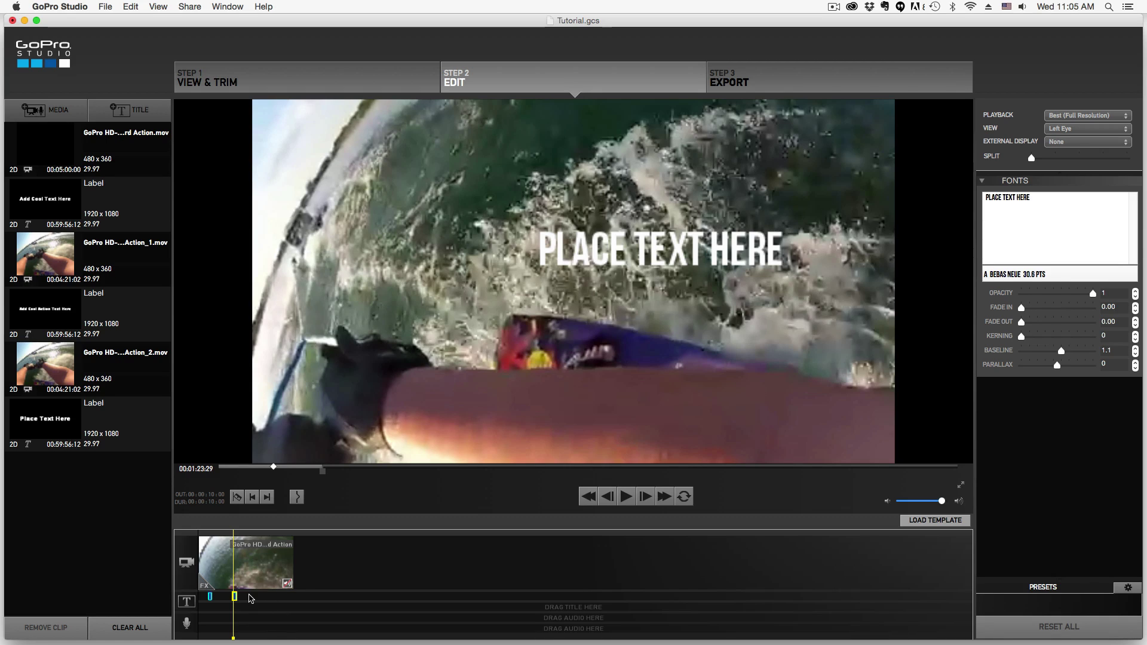
{"action": "key", "text": "Delete"}
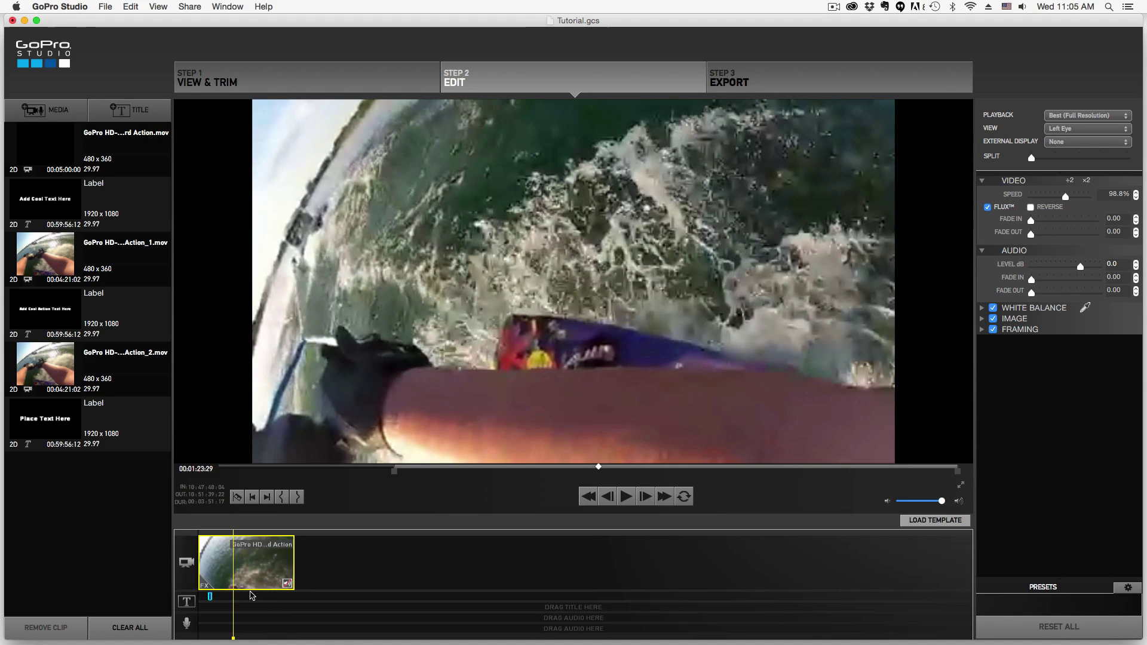
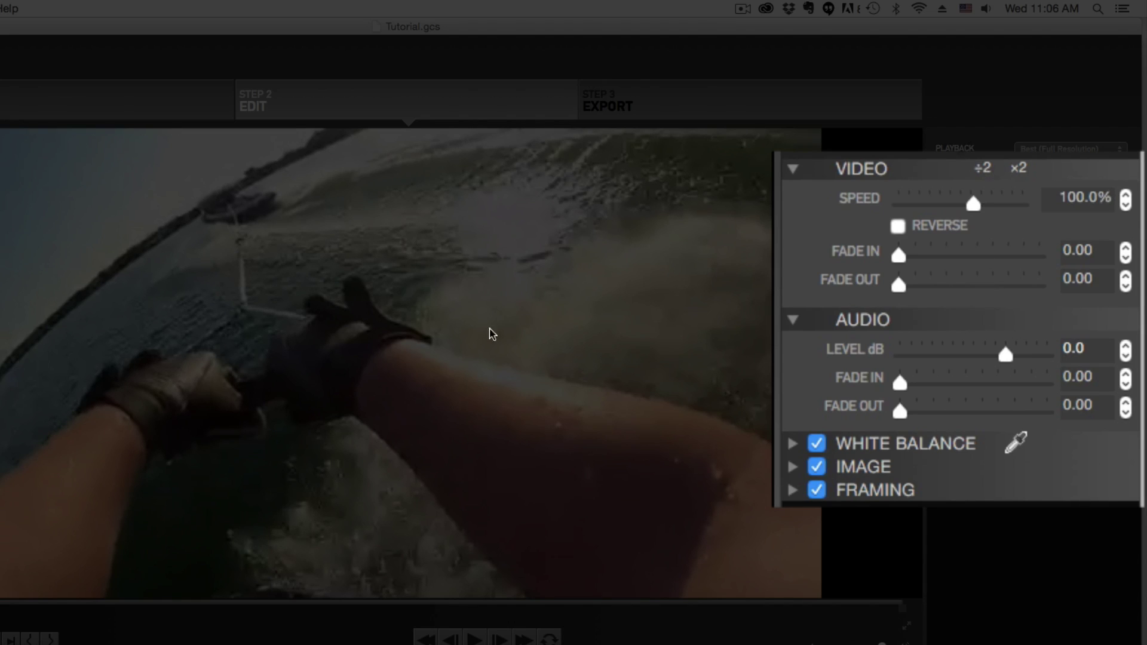
Step: Collapse and re-expand the clip's video settings and raise its playback speed to 180%
{"action": "left_click", "coordinate": [789, 170]}
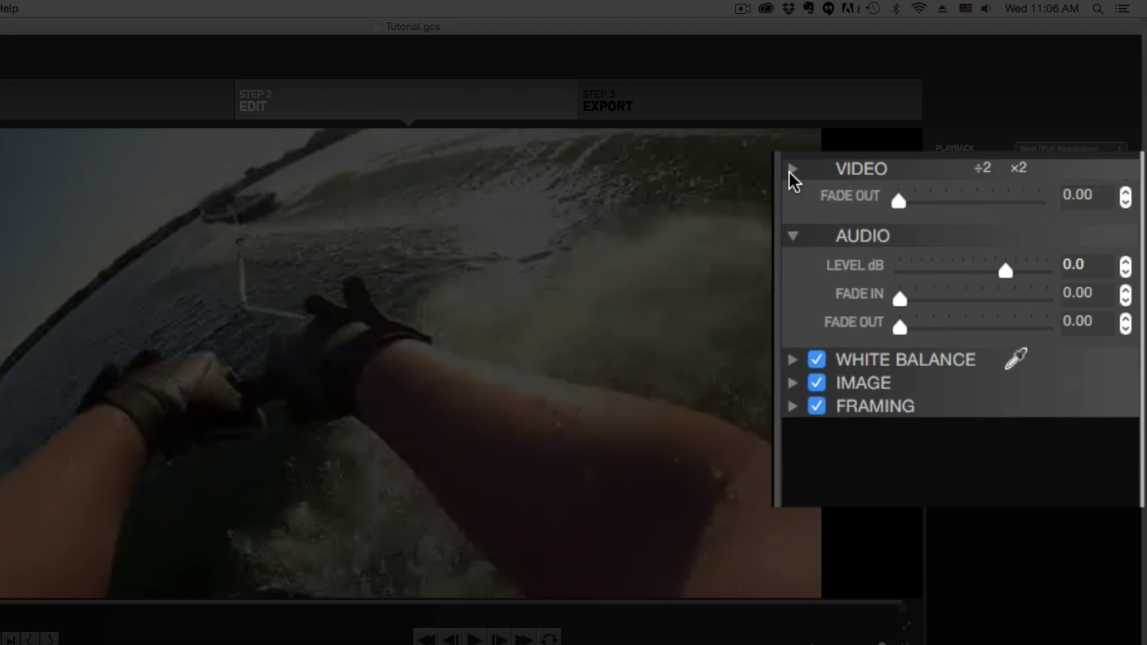
{"action": "left_click", "coordinate": [789, 174]}
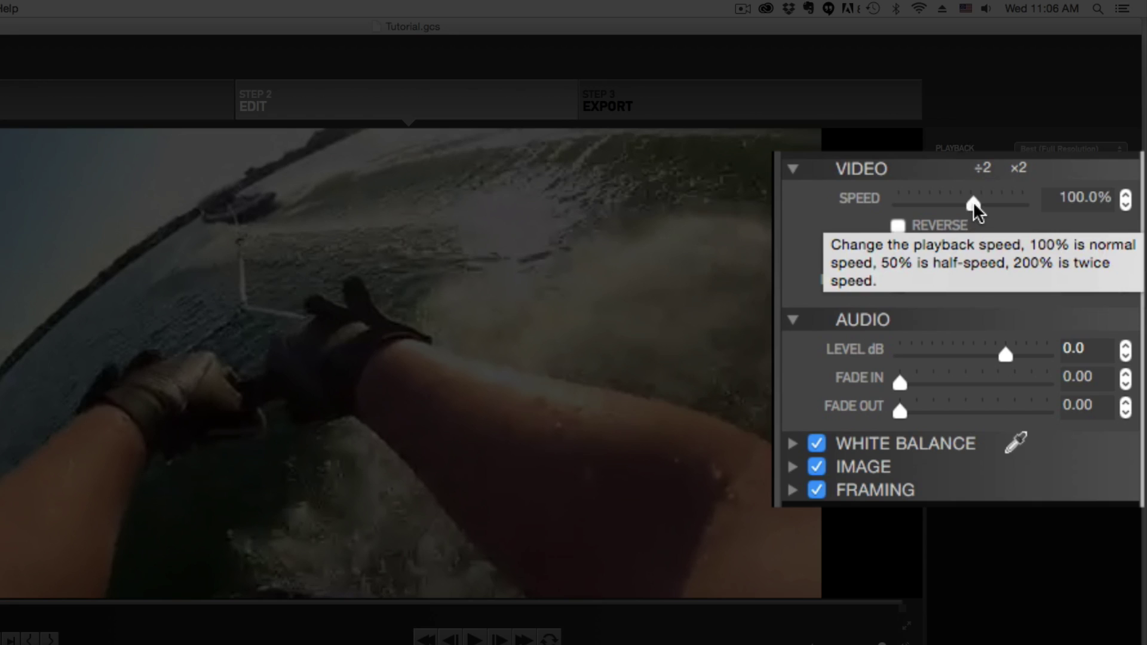
{"action": "mouse_move", "coordinate": [972, 202]}
{"action": "left_mouse_down"}
{"action": "mouse_move", "coordinate": [952, 202]}
{"action": "mouse_move", "coordinate": [1017, 207]}
{"action": "mouse_move", "coordinate": [981, 209]}
{"action": "left_mouse_up"}
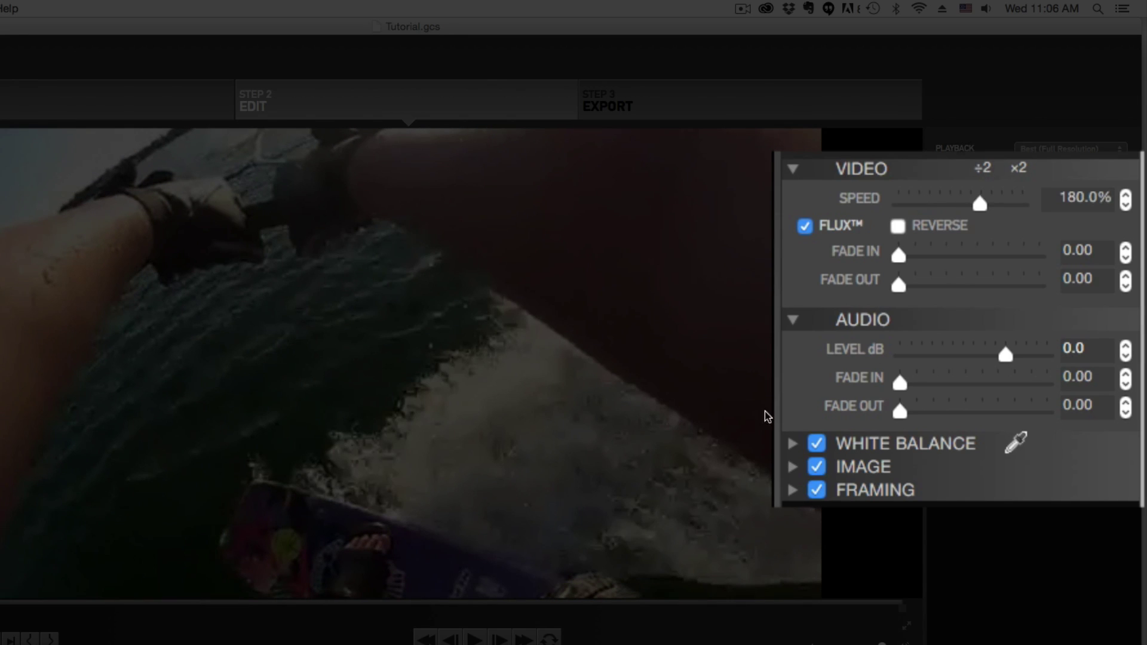
Step: Set the clip's playback speed to exactly 100%
{"action": "left_click", "coordinate": [1065, 199]}
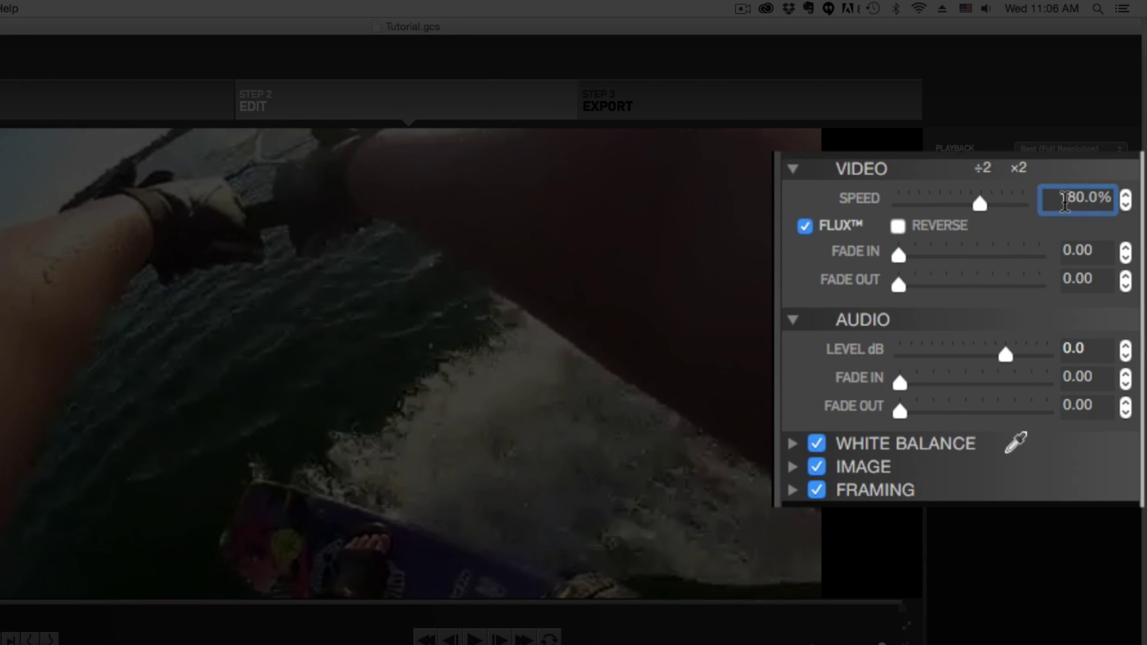
{"action": "double_click", "coordinate": [1069, 199]}
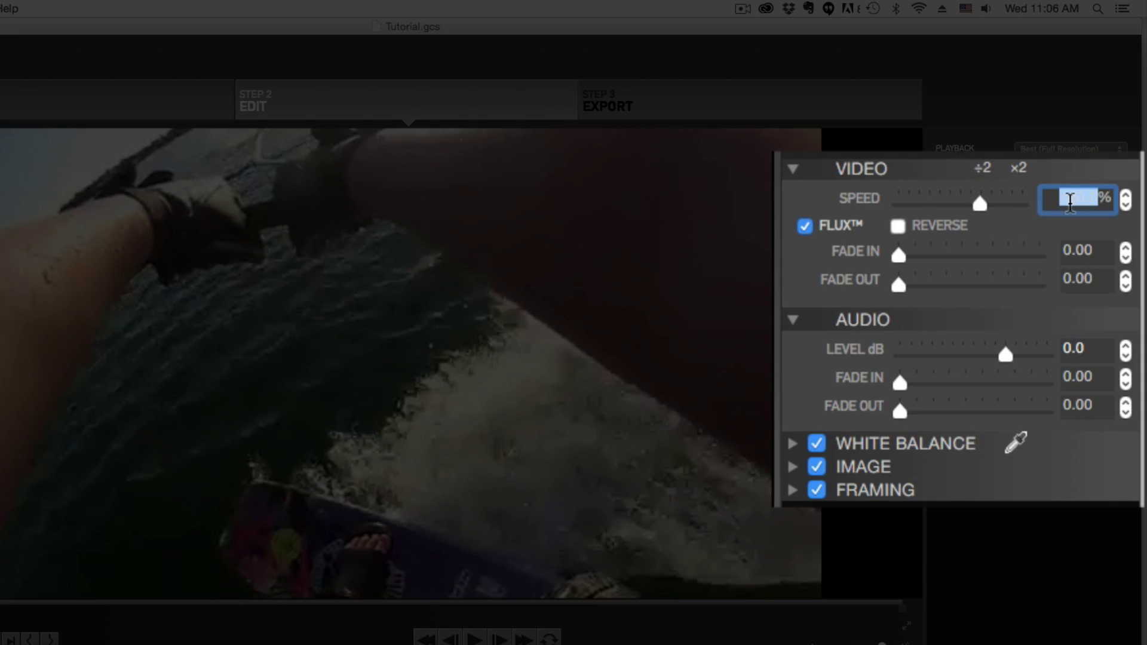
{"action": "type", "text": "1400"}
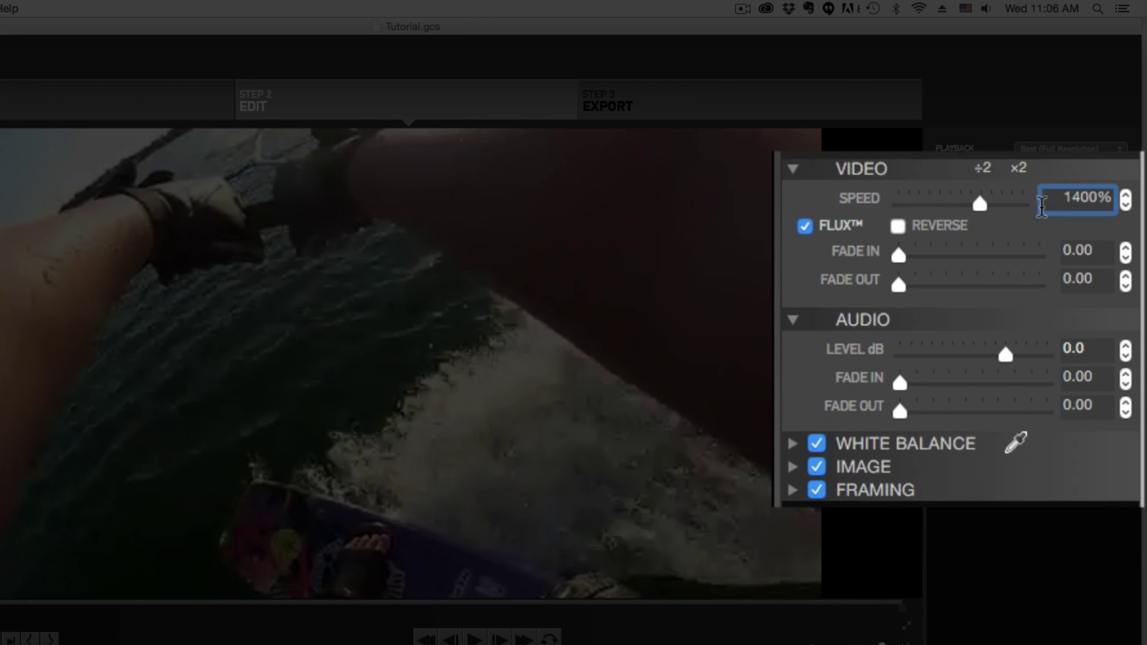
{"action": "key", "text": "BackSpace"}
{"action": "key", "text": "BackSpace"}
{"action": "key", "text": "BackSpace"}
{"action": "type", "text": "00"}
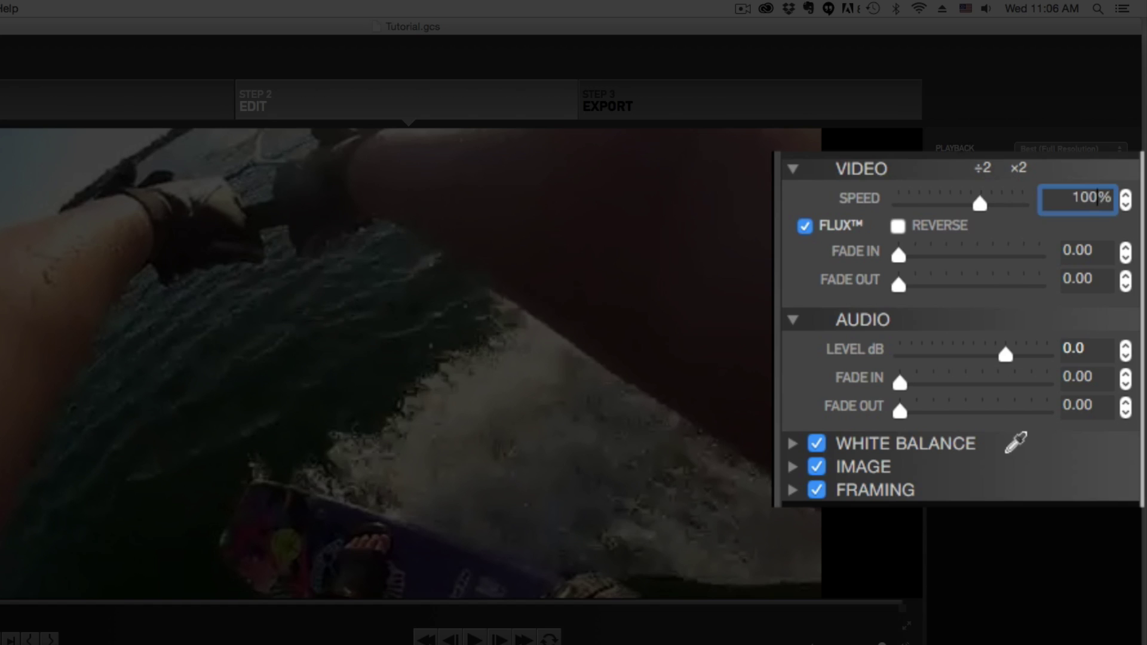
{"action": "left_click", "coordinate": [1052, 528]}
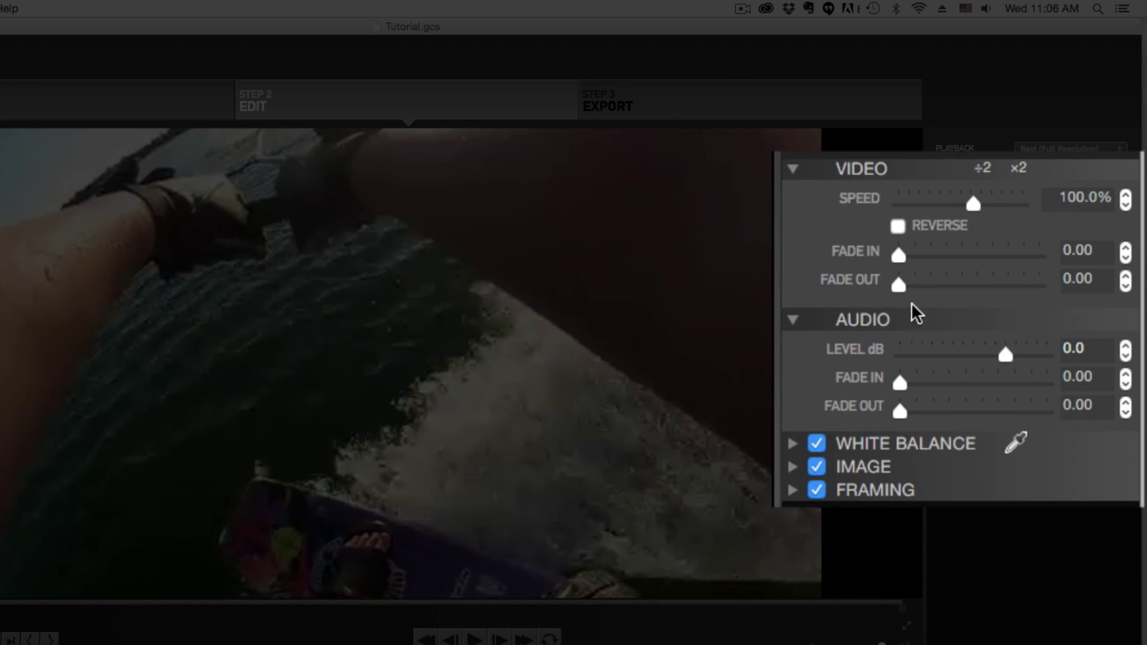
Step: Try the clip's video fade-in and reverse options
{"action": "mouse_move", "coordinate": [905, 252]}
{"action": "left_mouse_down"}
{"action": "mouse_move", "coordinate": [936, 259]}
{"action": "mouse_move", "coordinate": [898, 260]}
{"action": "left_mouse_up"}
{"action": "left_click", "coordinate": [897, 226]}
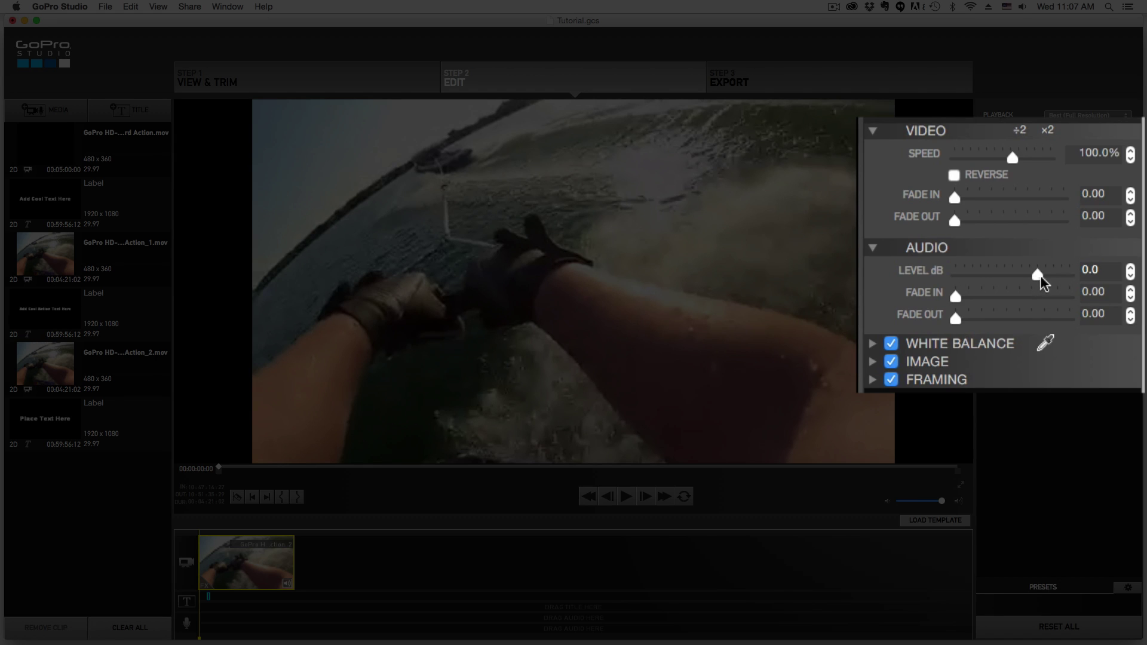
Step: Lower the clip's audio level to -5.5 dB and return it to 0.0 dB
{"action": "left_click_drag", "start_coordinate": [1038, 275], "coordinate": [1025, 276]}
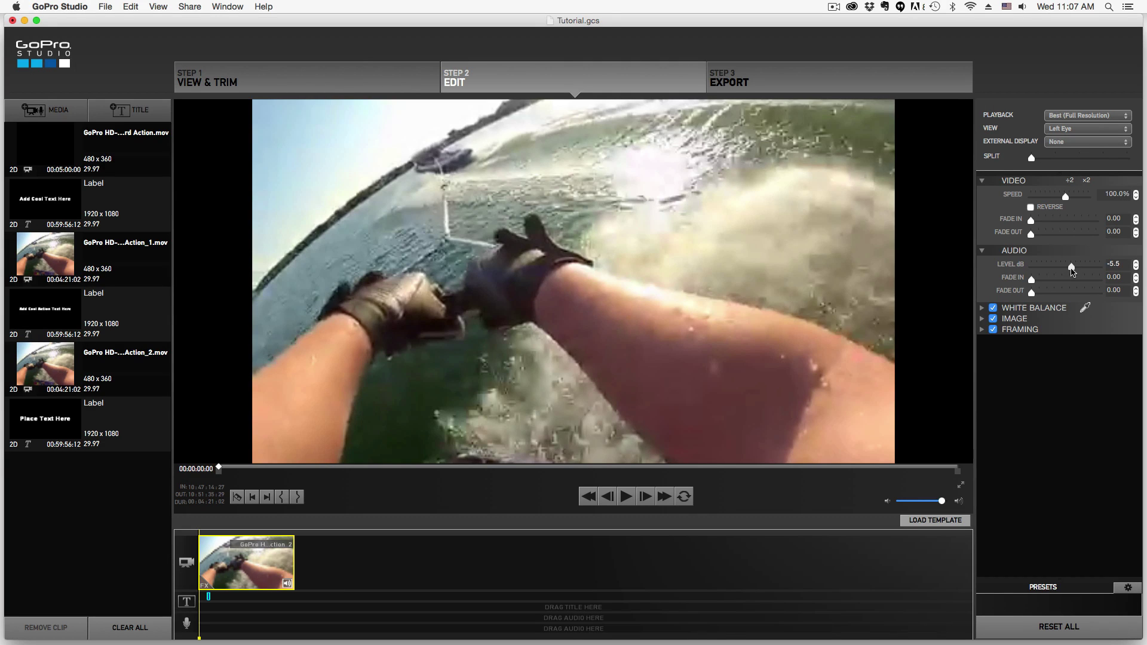
{"action": "left_click_drag", "start_coordinate": [1072, 272], "coordinate": [1080, 271]}
Step: Expand the white balance, image and framing settings, and reduce the clip's framing zoom to its minimum
{"action": "left_click", "coordinate": [983, 308]}
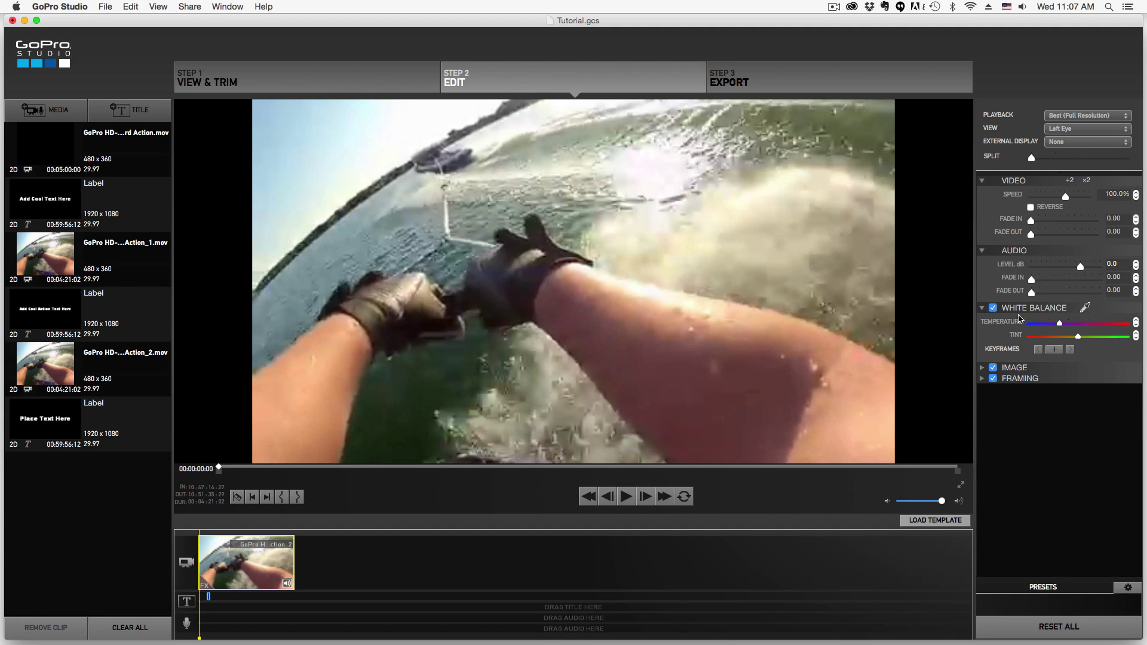
{"action": "left_click", "coordinate": [981, 367]}
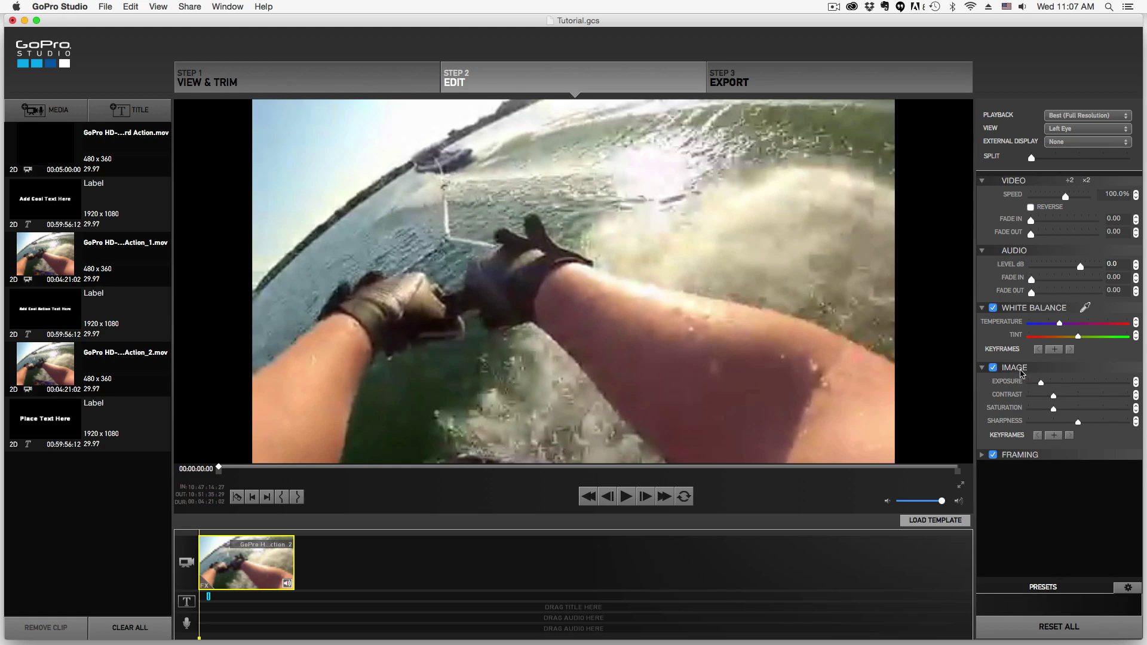
{"action": "left_click", "coordinate": [982, 456]}
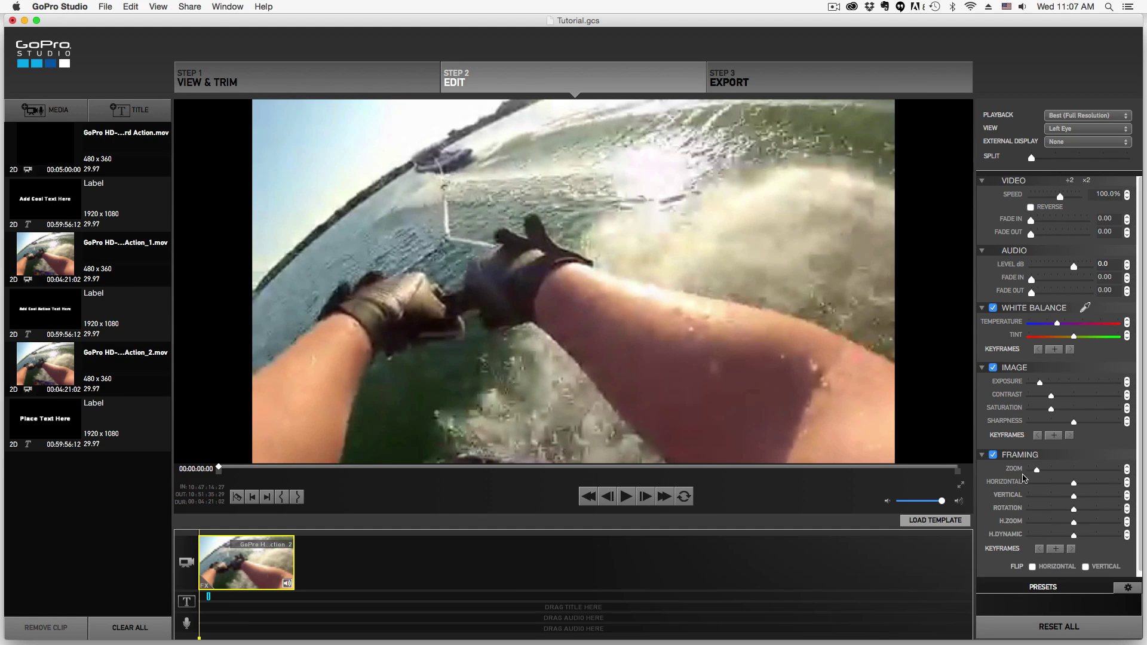
{"action": "mouse_move", "coordinate": [1036, 470]}
{"action": "left_mouse_down"}
{"action": "mouse_move", "coordinate": [1056, 471]}
{"action": "mouse_move", "coordinate": [1032, 480]}
{"action": "left_mouse_up"}
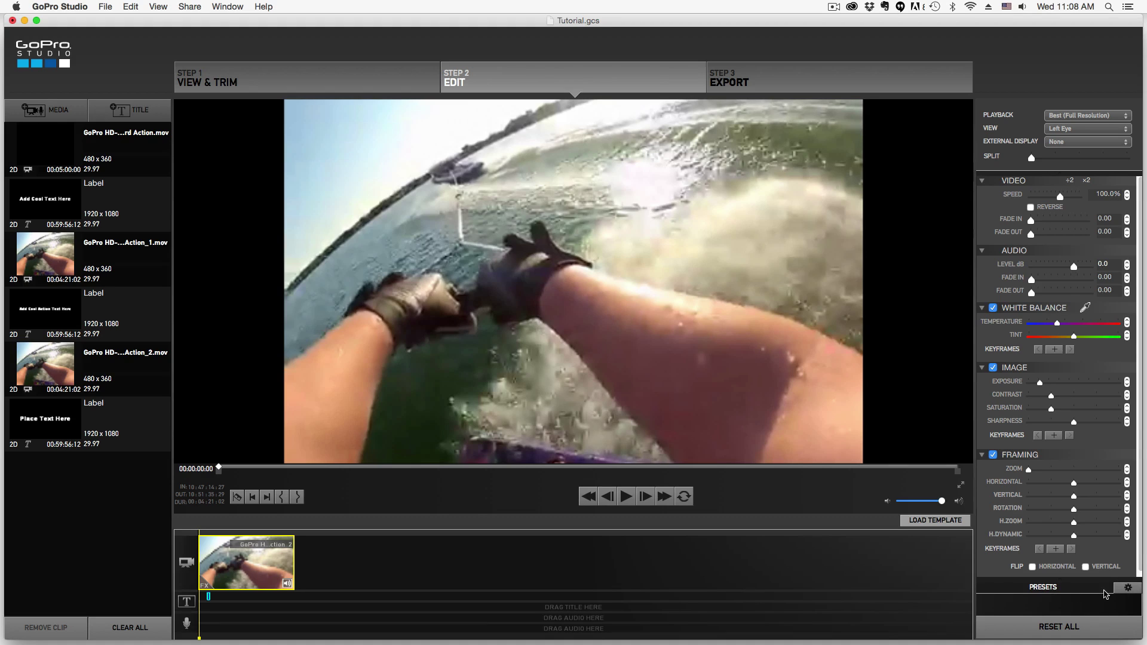
Step: View and close the preset manager, and reset all of the clip's adjustments
{"action": "left_click", "coordinate": [1128, 587]}
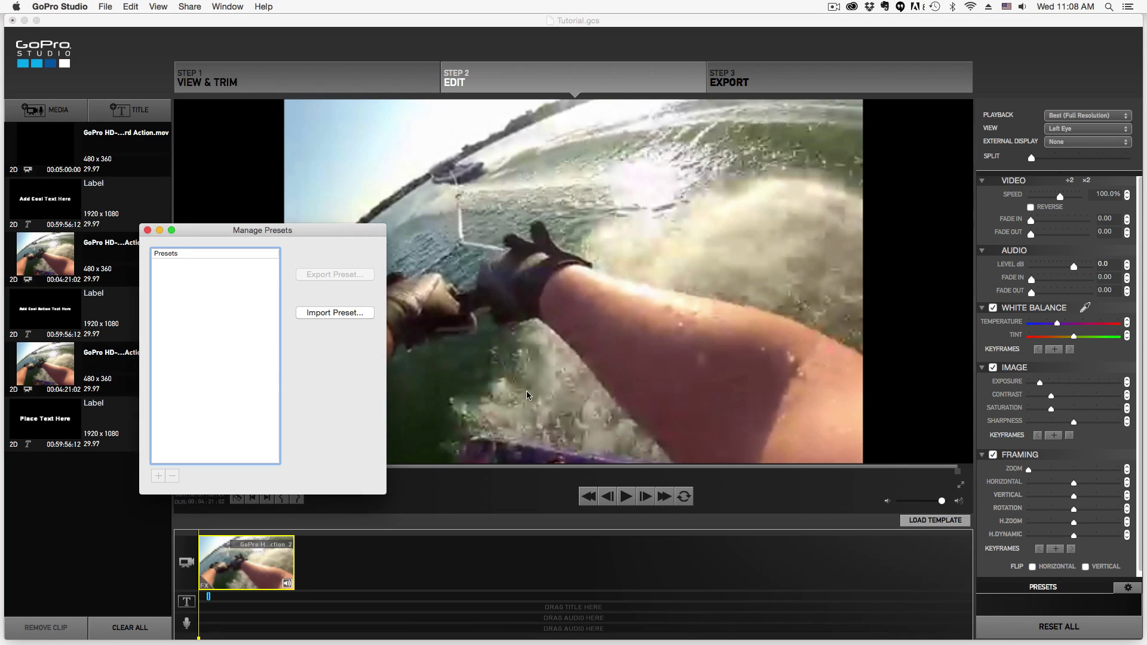
{"action": "left_click", "coordinate": [147, 230]}
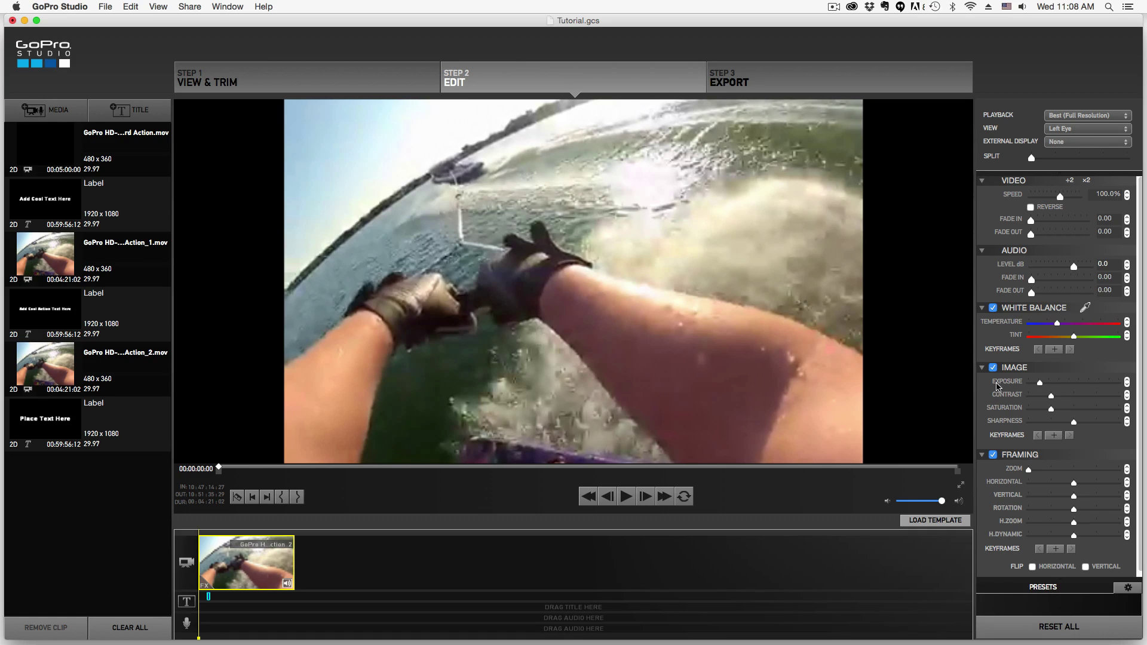
{"action": "left_click", "coordinate": [1036, 632]}
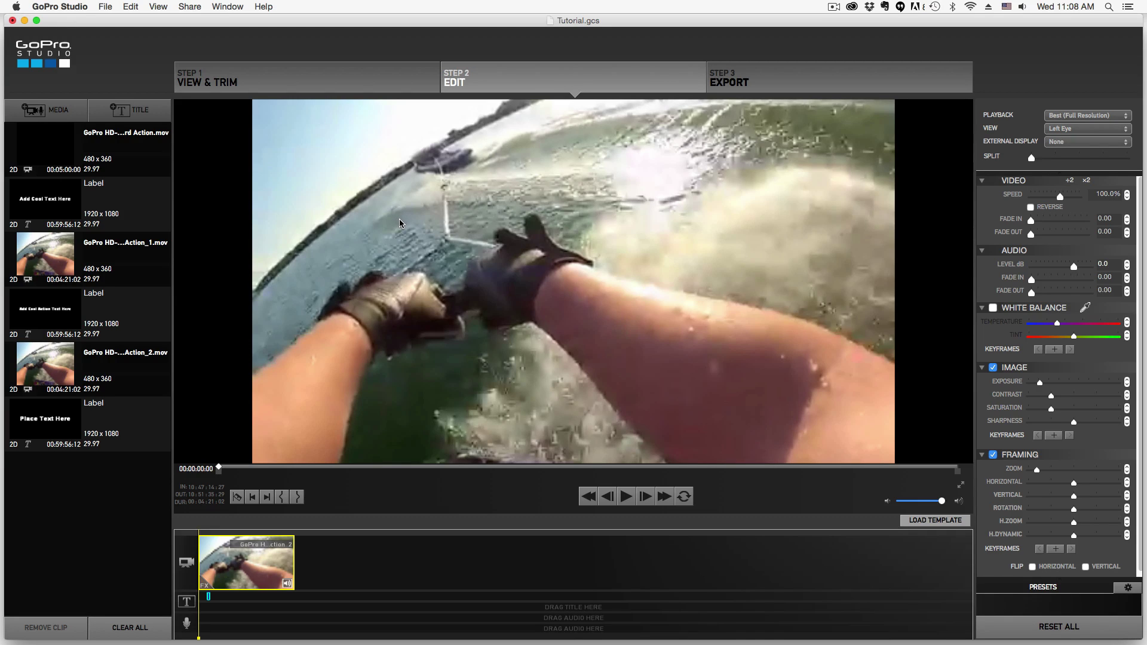
Step: Browse the available edit templates, select Kalani Chapman Pipeline, and close the template chooser without creating an edit
{"action": "left_click", "coordinate": [918, 522]}
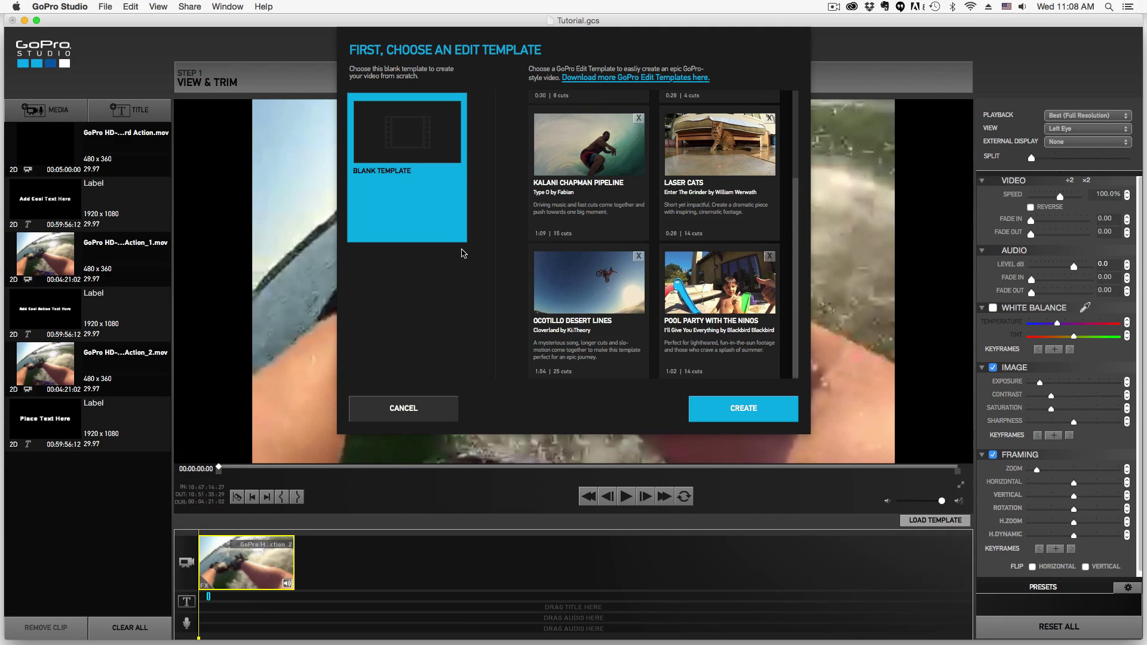
{"action": "scroll", "coordinate": [798, 147], "scroll_direction": "up", "scroll_amount": 3}
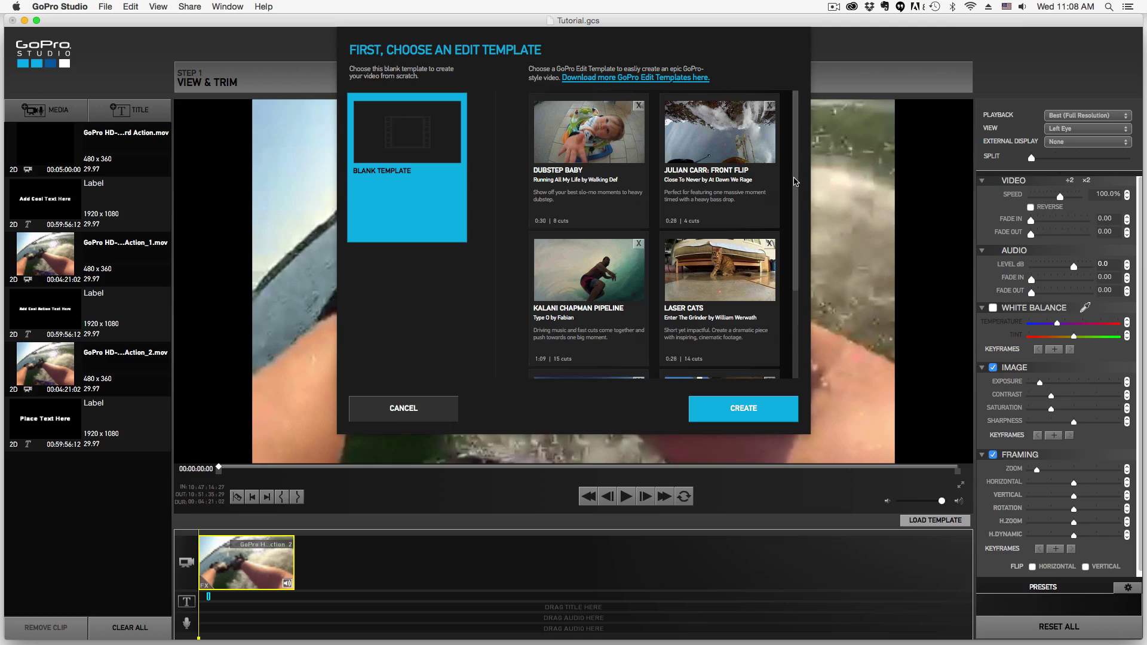
{"action": "scroll", "coordinate": [795, 179], "scroll_direction": "down", "scroll_amount": 3}
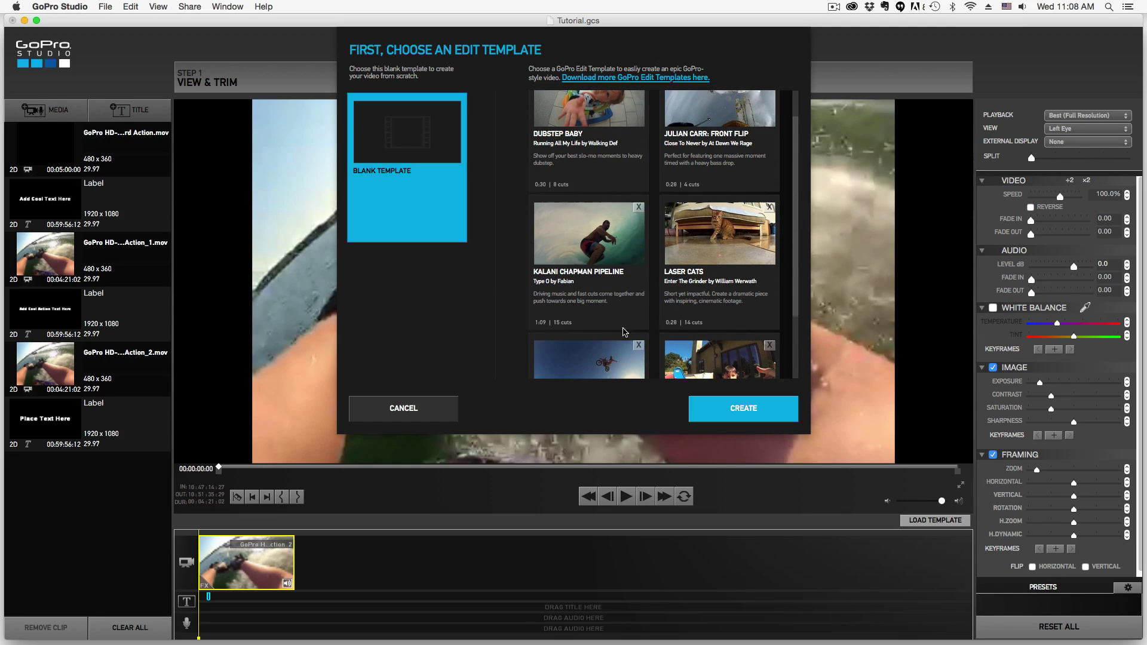
{"action": "left_click", "coordinate": [578, 276]}
{"action": "scroll", "coordinate": [795, 255], "scroll_direction": "up", "scroll_amount": 1}
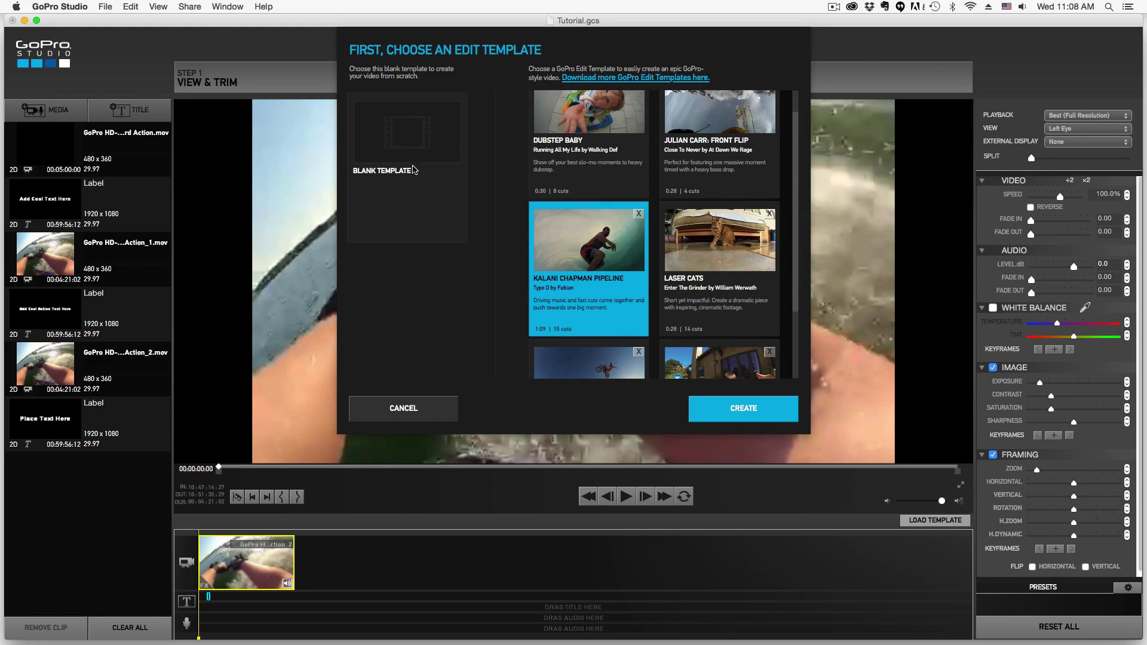
{"action": "left_click", "coordinate": [426, 418]}
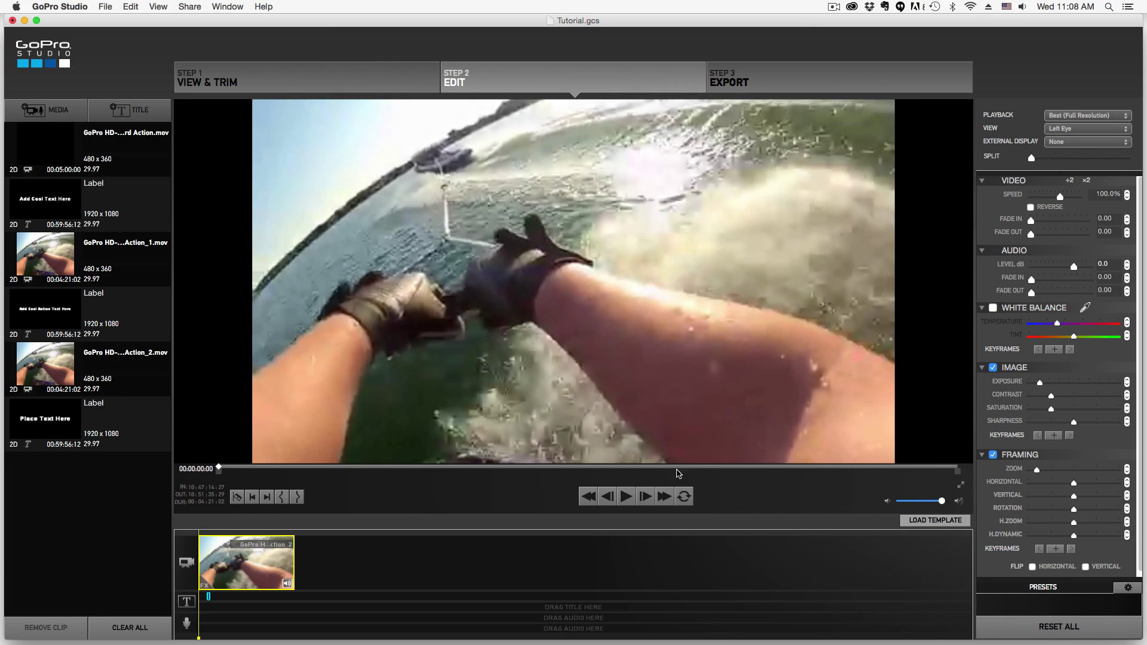
Step: Open the export settings, set the preset to HD 1080p, and review the other available presets
{"action": "left_click", "coordinate": [734, 78]}
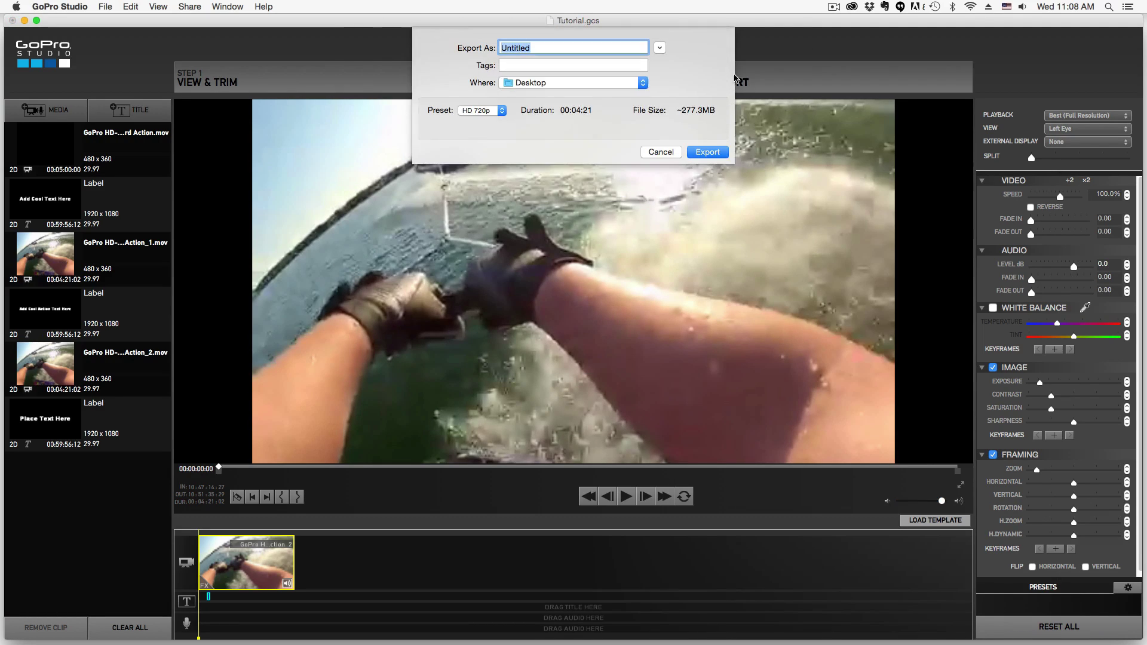
{"action": "left_click", "coordinate": [663, 153]}
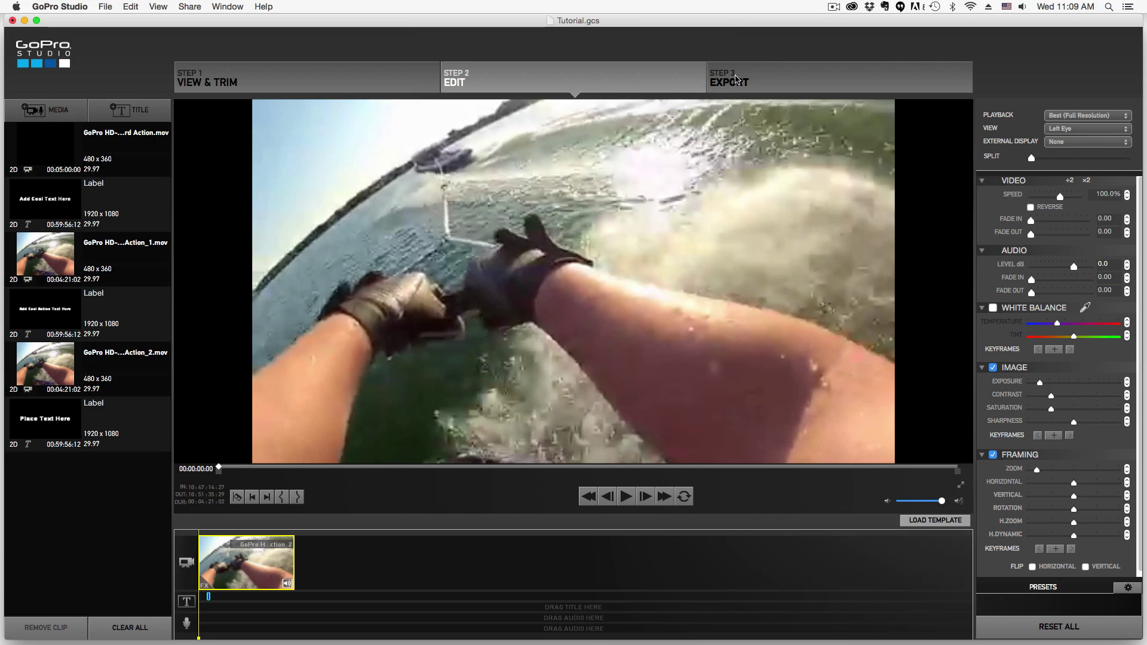
{"action": "left_click", "coordinate": [754, 79]}
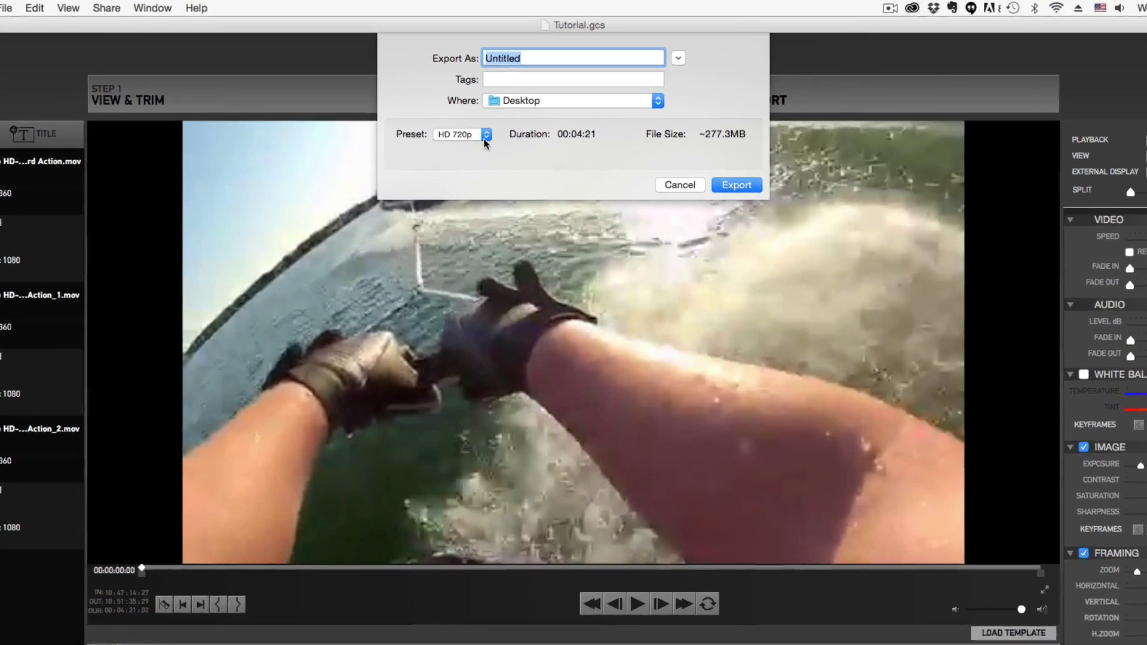
{"action": "left_click", "coordinate": [497, 110]}
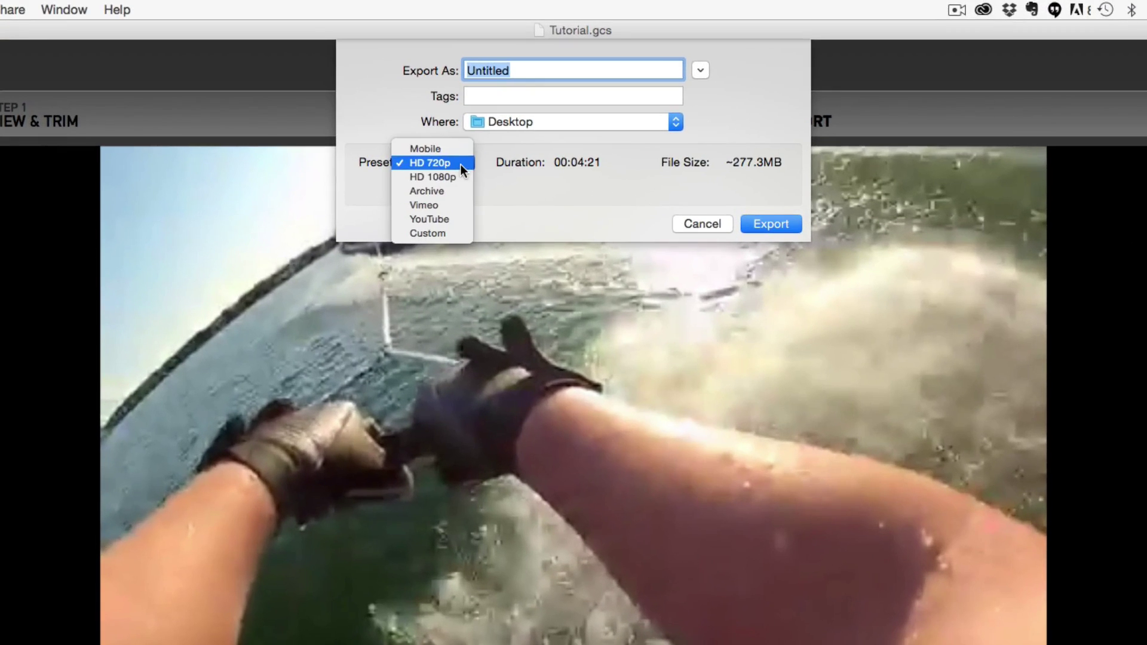
{"action": "left_click", "coordinate": [422, 178]}
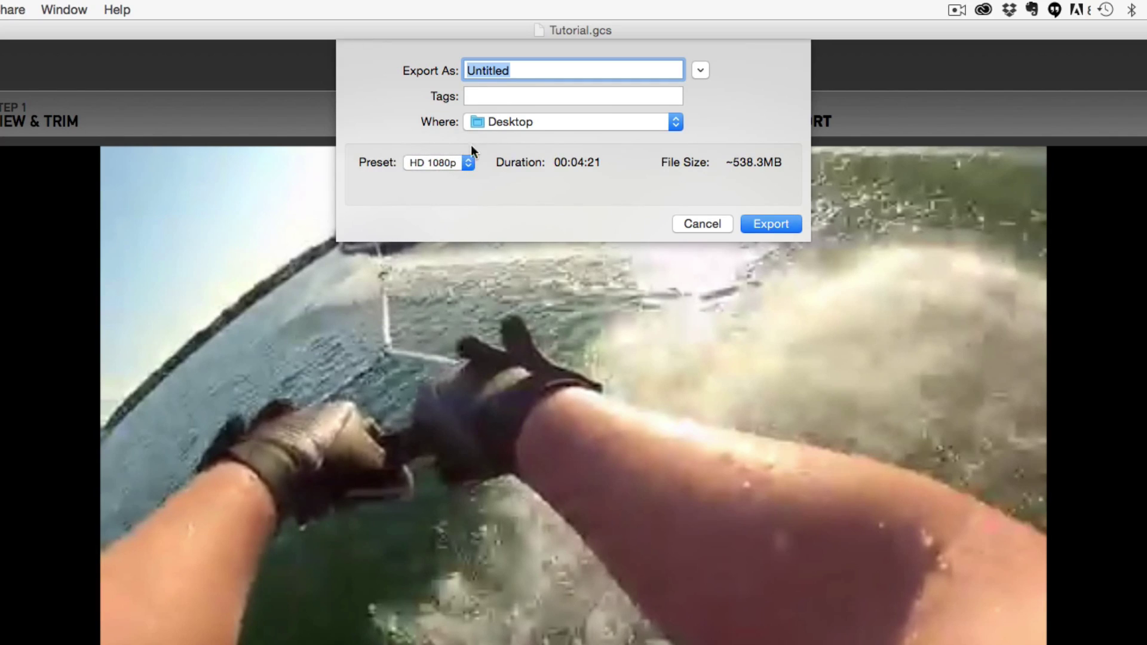
{"action": "left_click", "coordinate": [453, 163]}
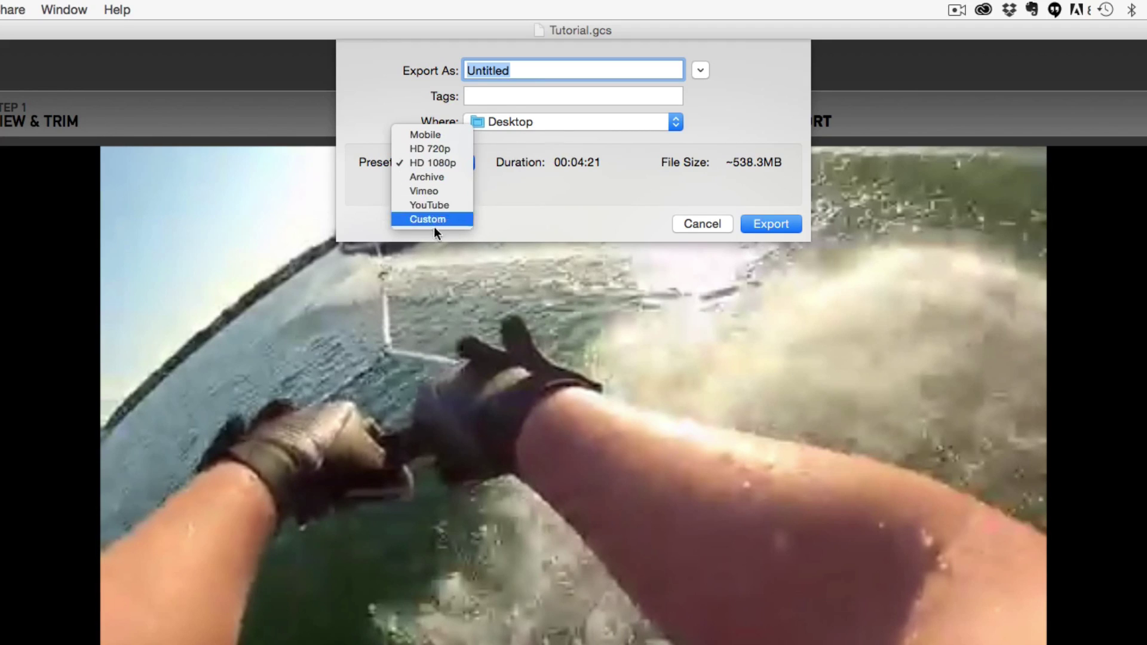
{"action": "left_click", "coordinate": [453, 162]}
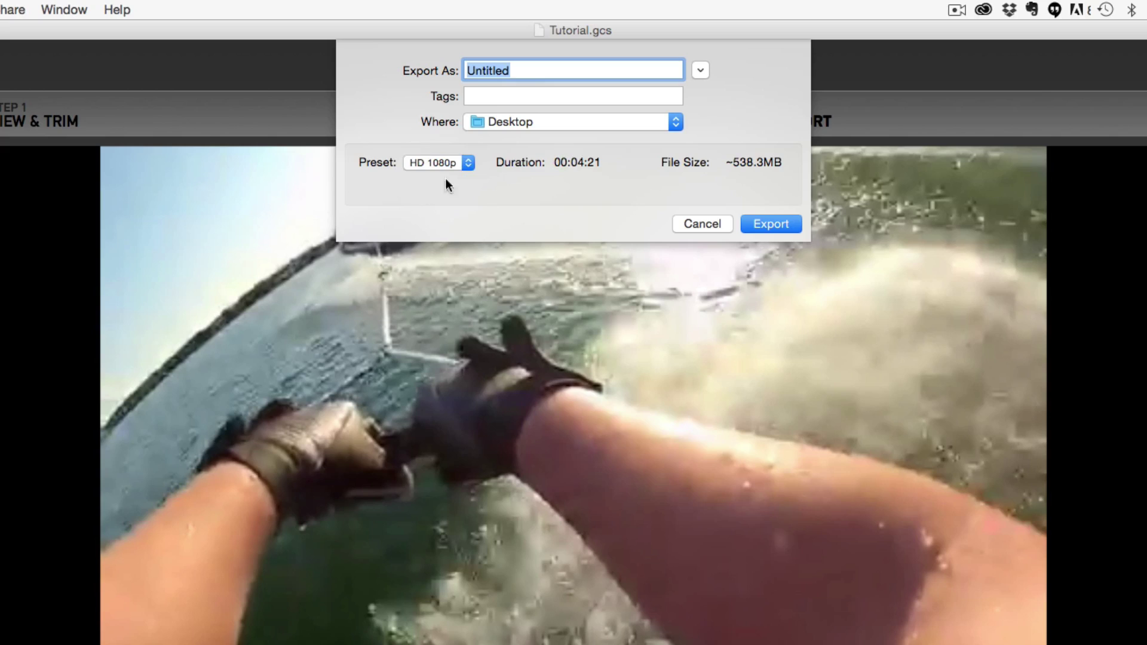
Step: Name the export file "Name Your File" and review the save locations, keeping Desktop as the destination
{"action": "left_click", "coordinate": [508, 68]}
{"action": "double_click", "coordinate": [495, 70]}
{"action": "type", "text": "Name Your File"}
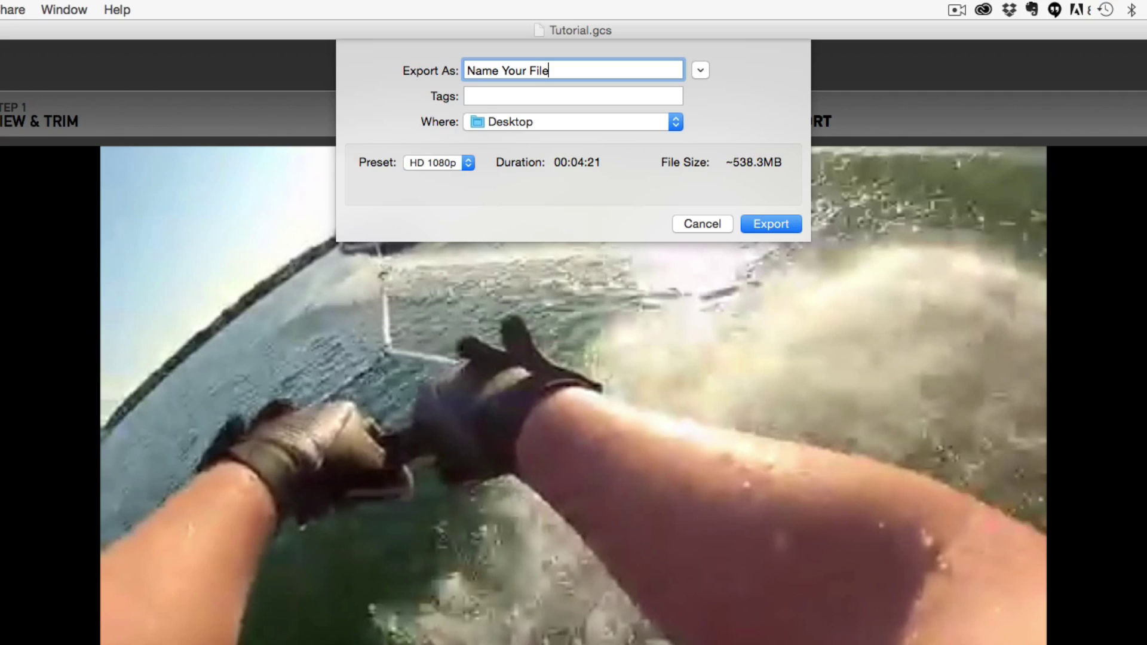
{"action": "key", "text": "Tab"}
{"action": "left_click", "coordinate": [378, 119]}
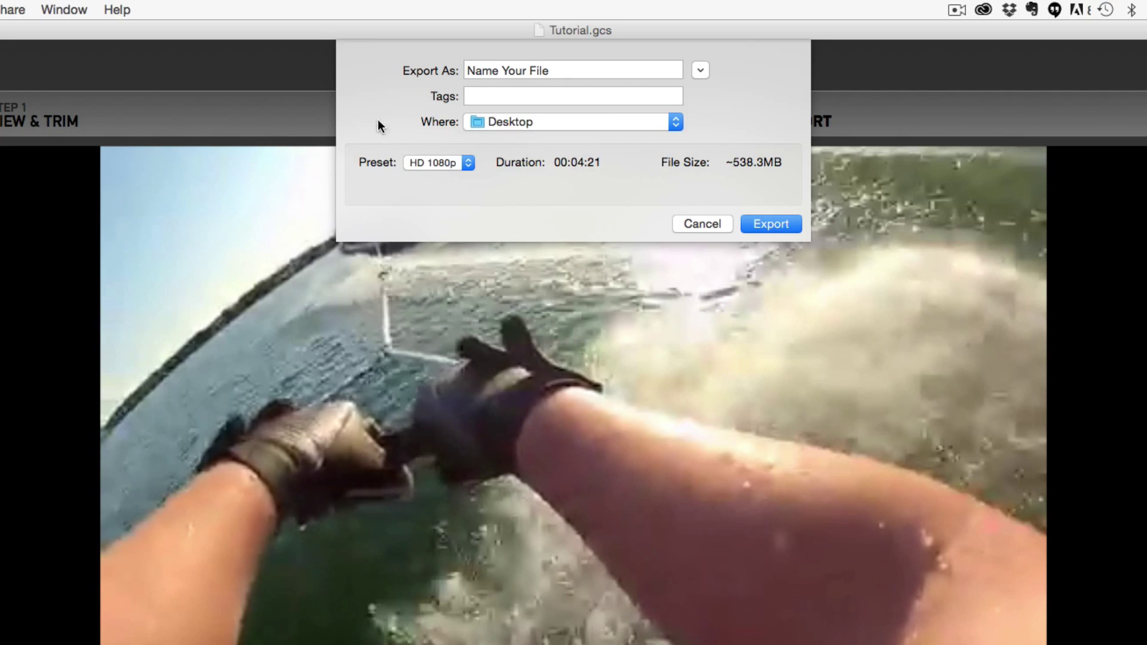
{"action": "left_click", "coordinate": [493, 122]}
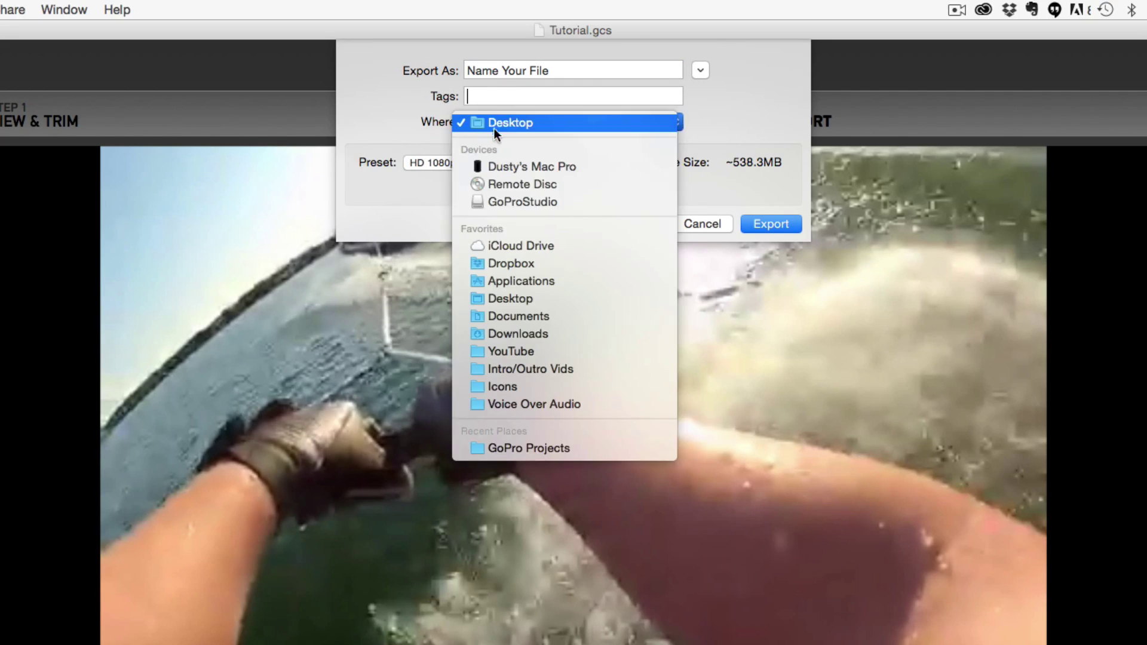
{"action": "left_click", "coordinate": [412, 106]}
Step: Start the video export and cancel it while in progress, then return to the View & Trim stage
{"action": "left_click", "coordinate": [762, 225]}
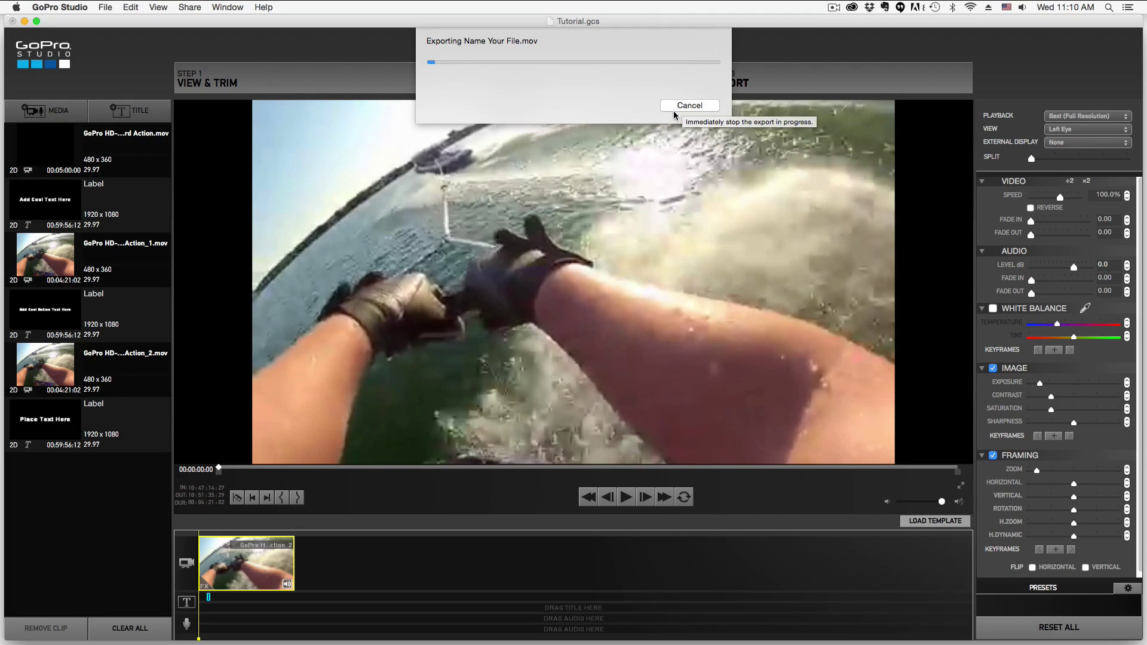
{"action": "left_click", "coordinate": [684, 108]}
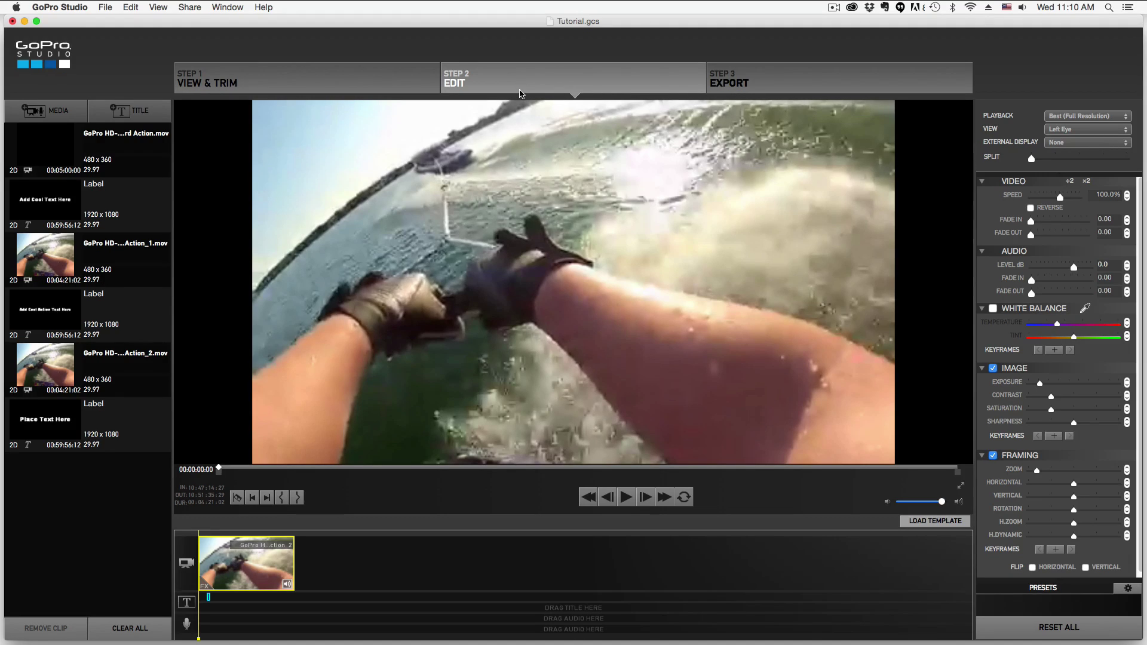
{"action": "left_click", "coordinate": [375, 78]}
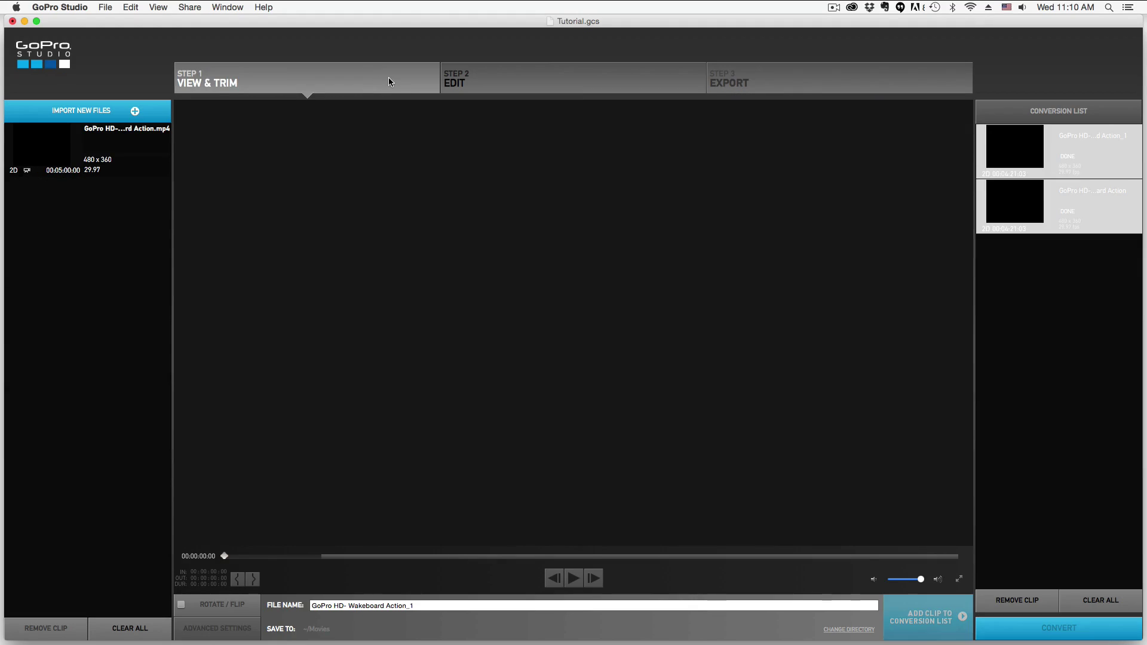